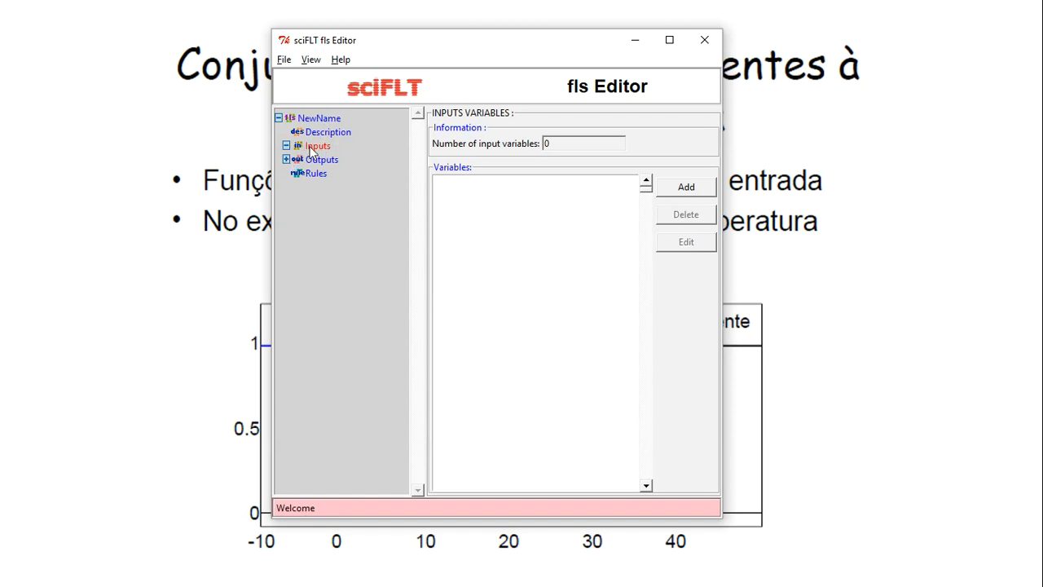
Add a new input variable, var_name, and open its Edit Variable page
left_click(285, 161)
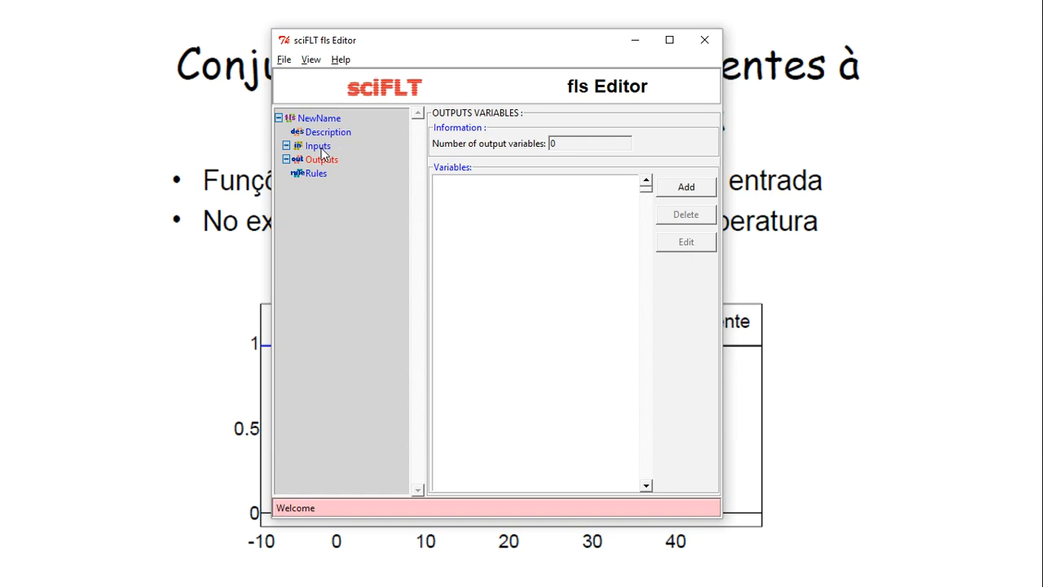
left_click(317, 145)
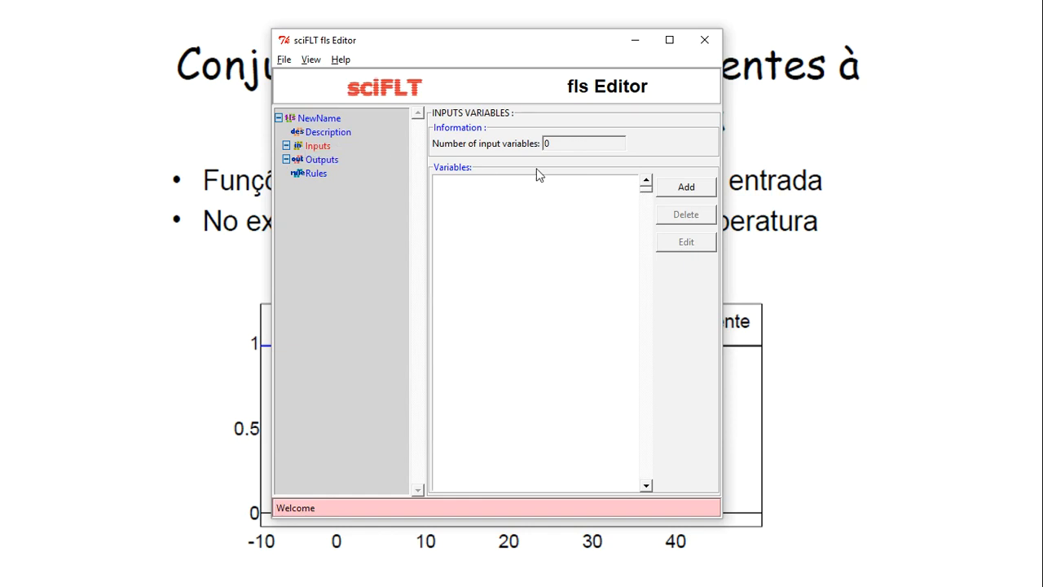
left_click(678, 190)
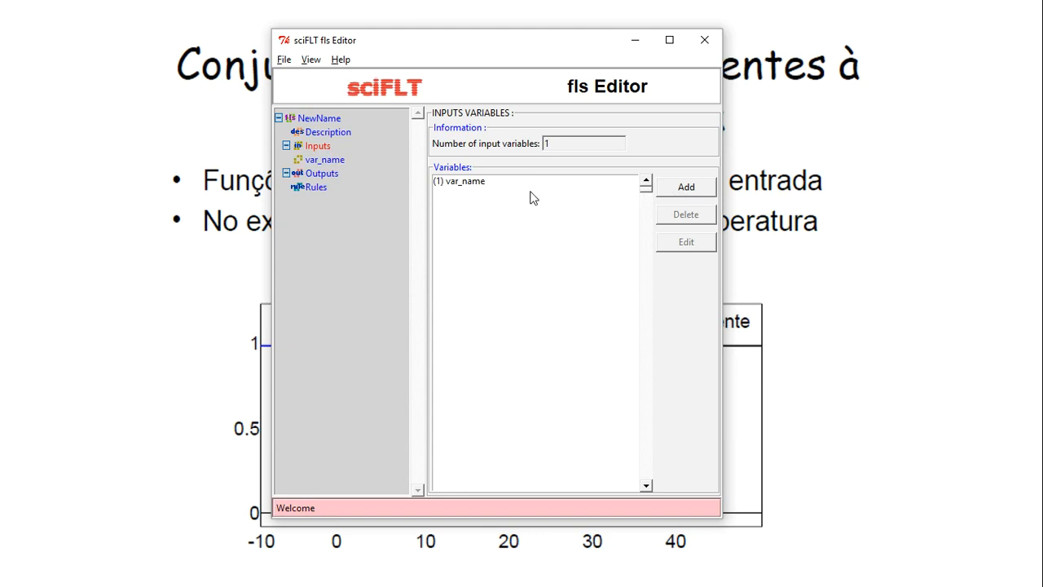
left_click(466, 183)
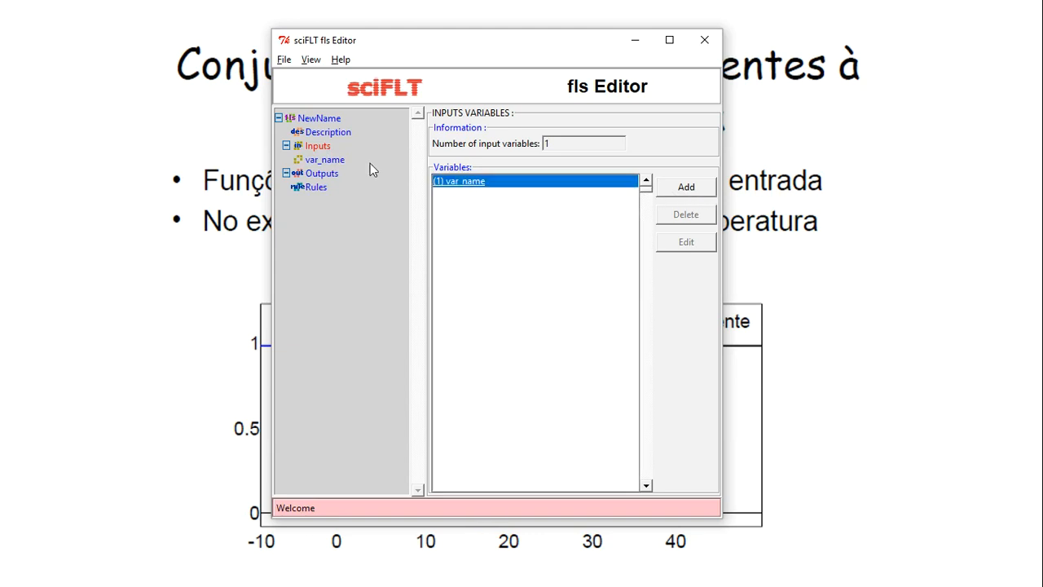
left_click(328, 161)
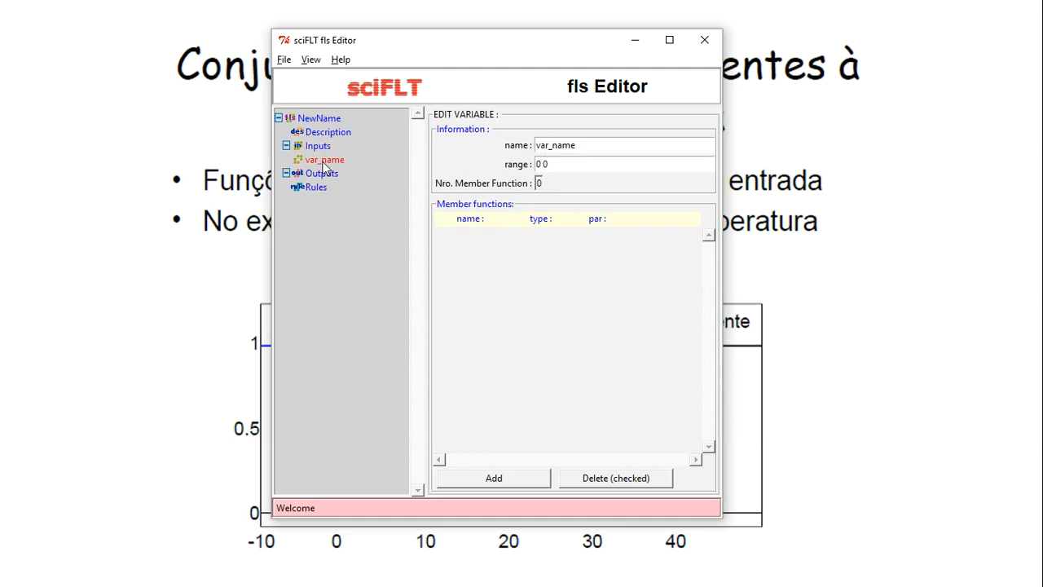
Rename the input variable to Temperatura
double_click(596, 144)
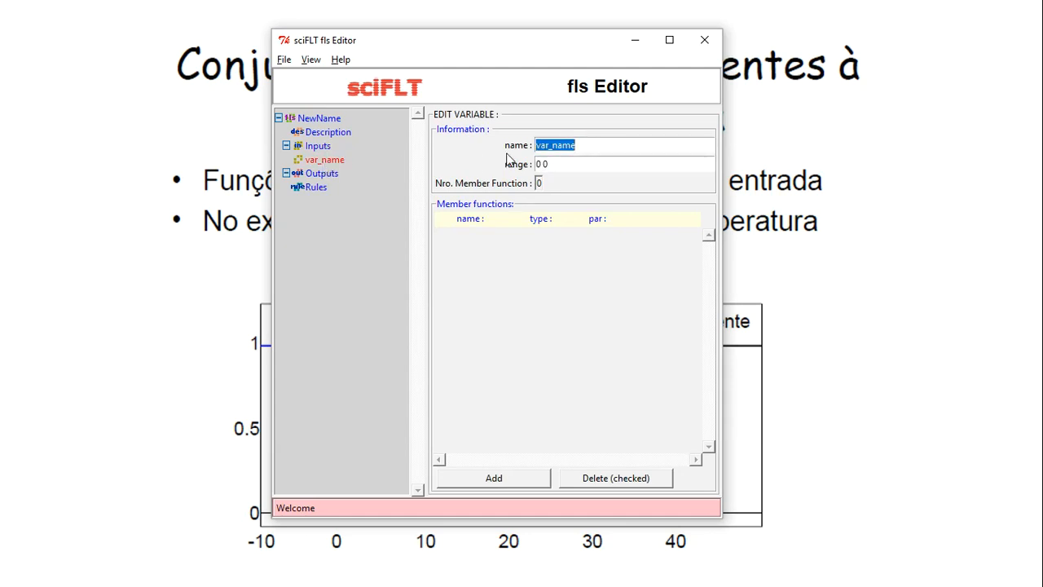
type("Temperatura")
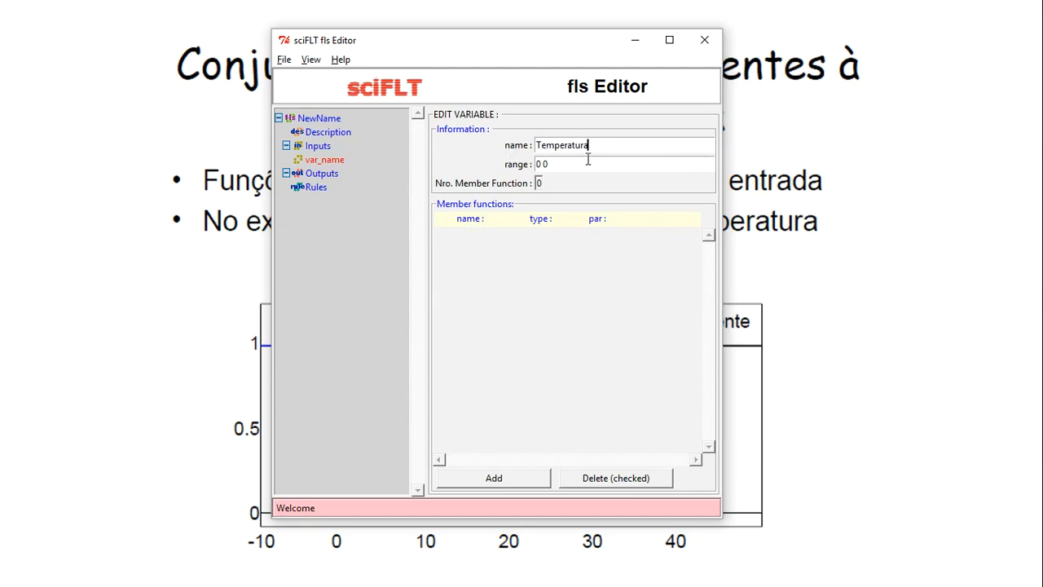
left_click(538, 164)
key("alt+Tab")
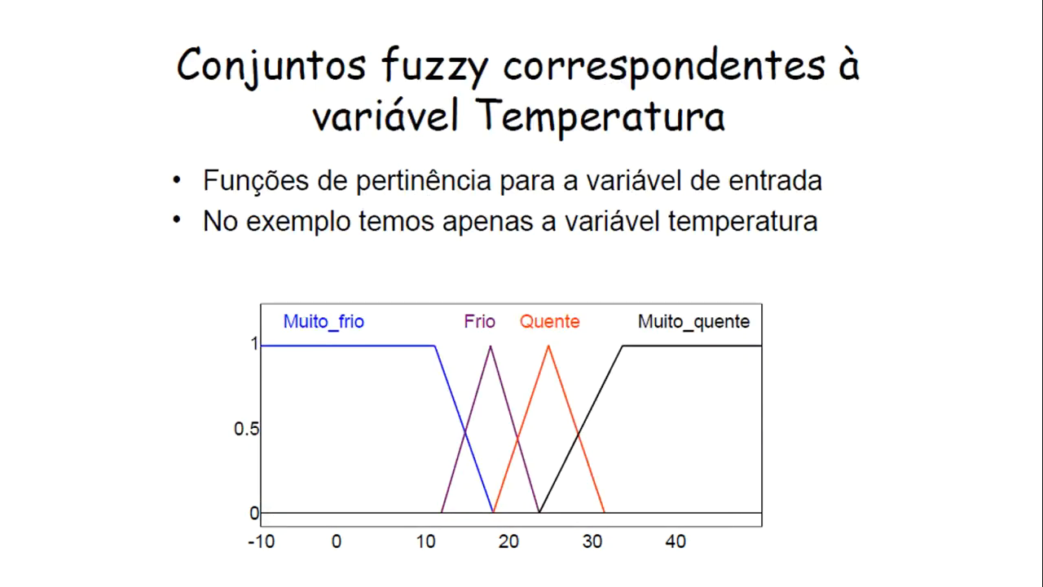
key("alt+Tab")
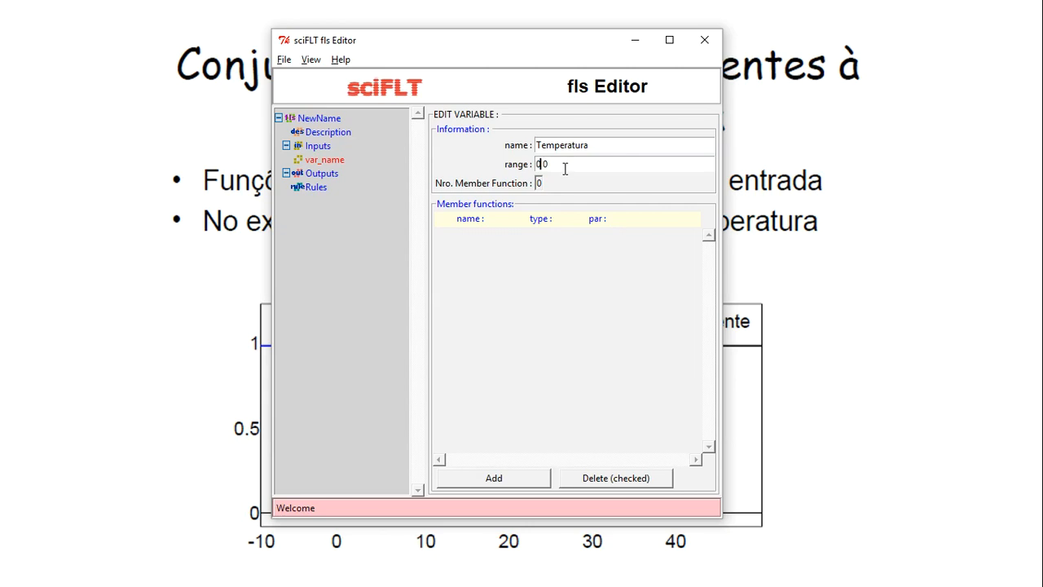
Set Temperatura's range to -11 41 and add a first trimf membership function
left_click(544, 163)
key("BackSpace")
type("-10")
key("Right")
key("Right")
key("BackSpace")
type("41")
key("Tab")
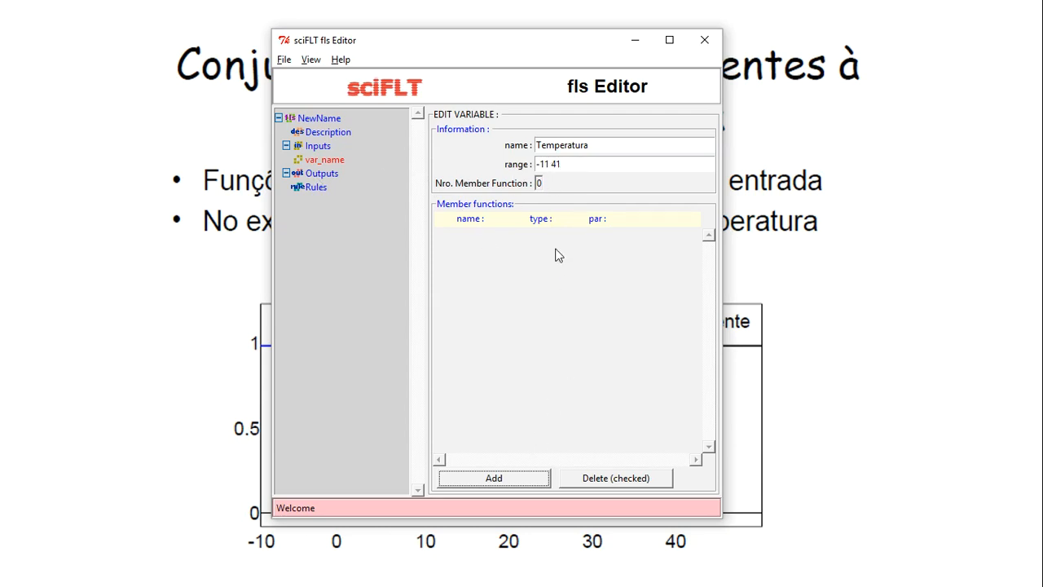
left_click(493, 479)
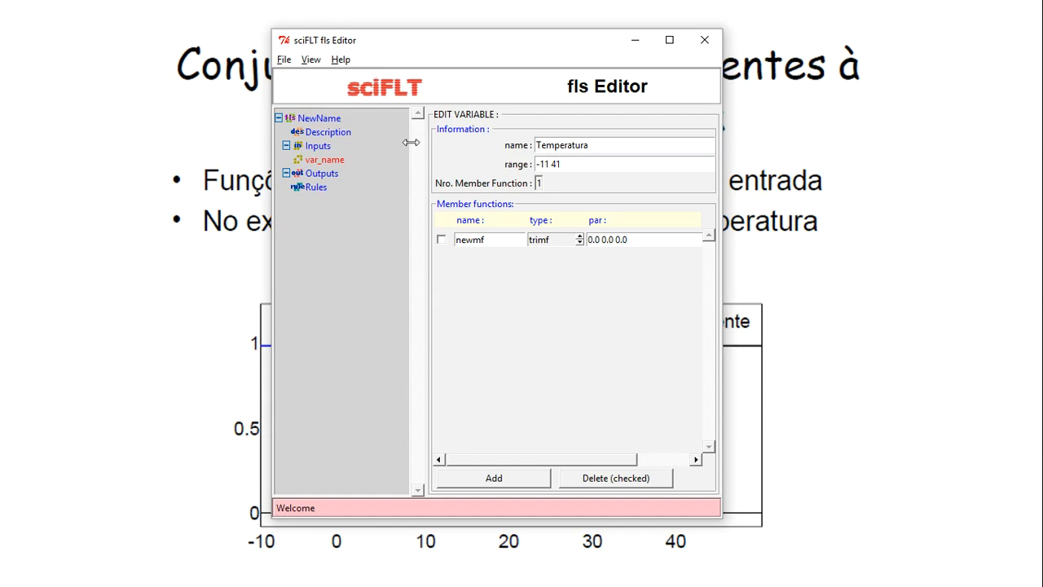
left_click(326, 120)
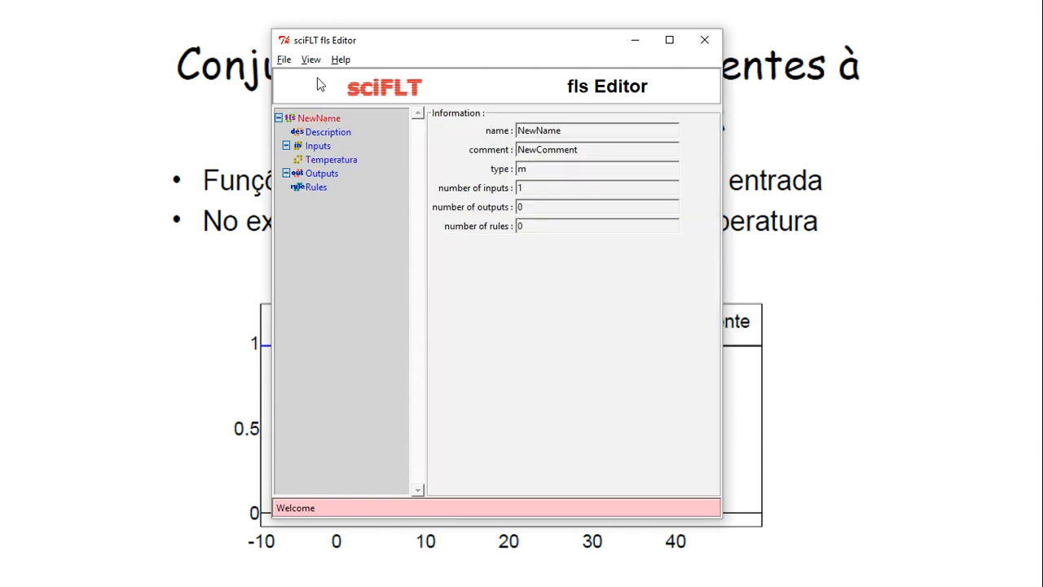
Rename the fuzzy system from NewName to Temp_Vel and show the inputs list with Temperatura
left_click(332, 133)
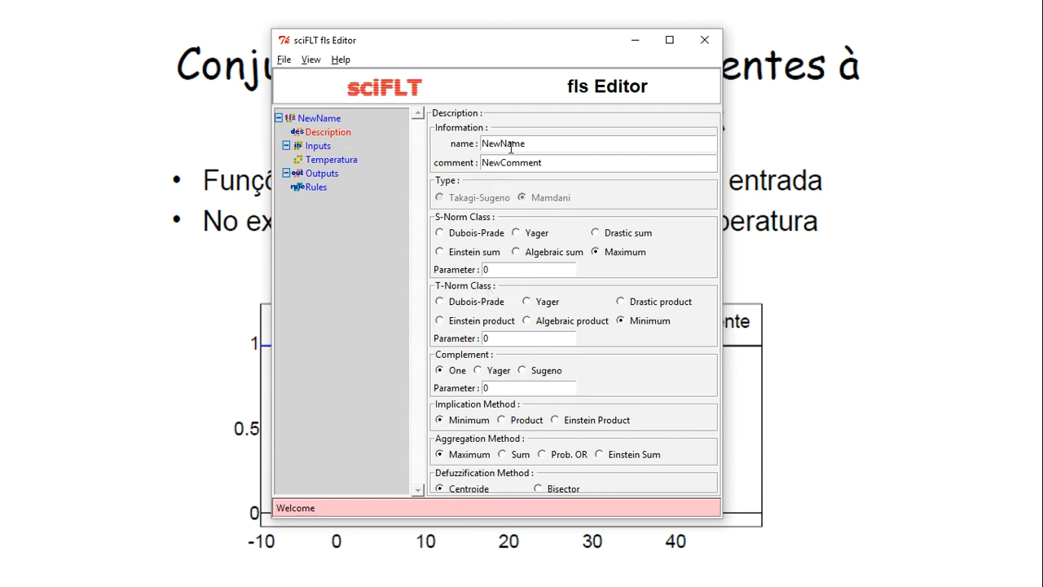
left_click_drag(534, 143, 474, 148)
type("Temp-Vel")
type("l")
type("l")
left_click(328, 174)
left_click(326, 148)
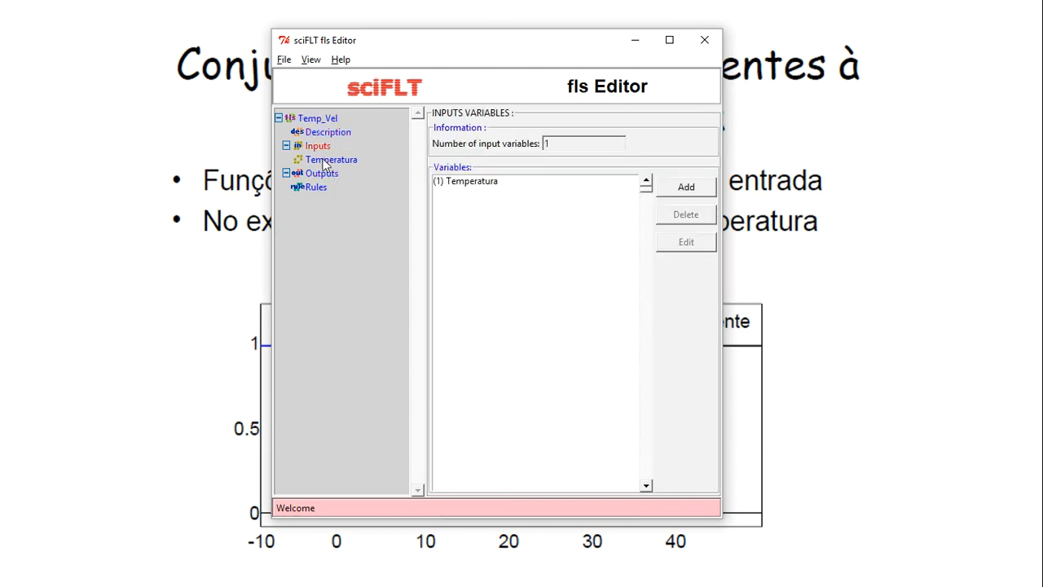
Rename Temperatura's first membership function from newmf to muito_fri
left_click(325, 161)
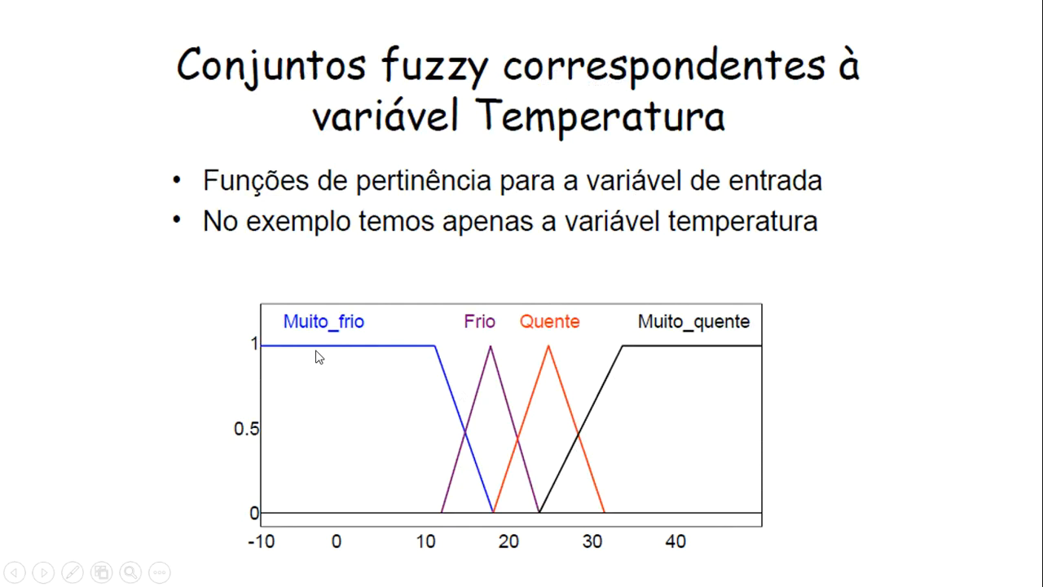
key("alt+Tab")
left_click_drag(492, 239, 458, 239)
type("muito")
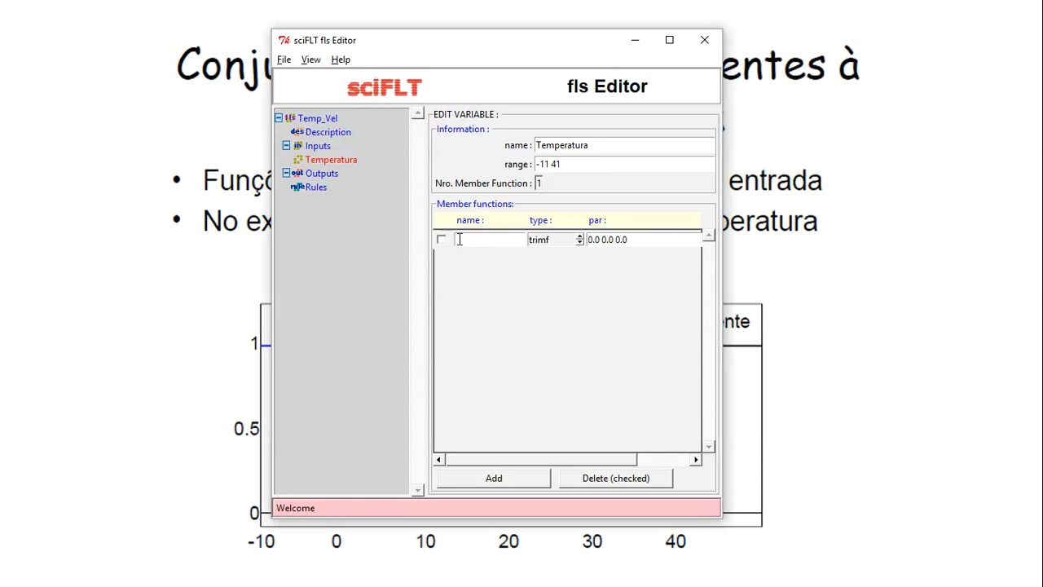
type("_fri")
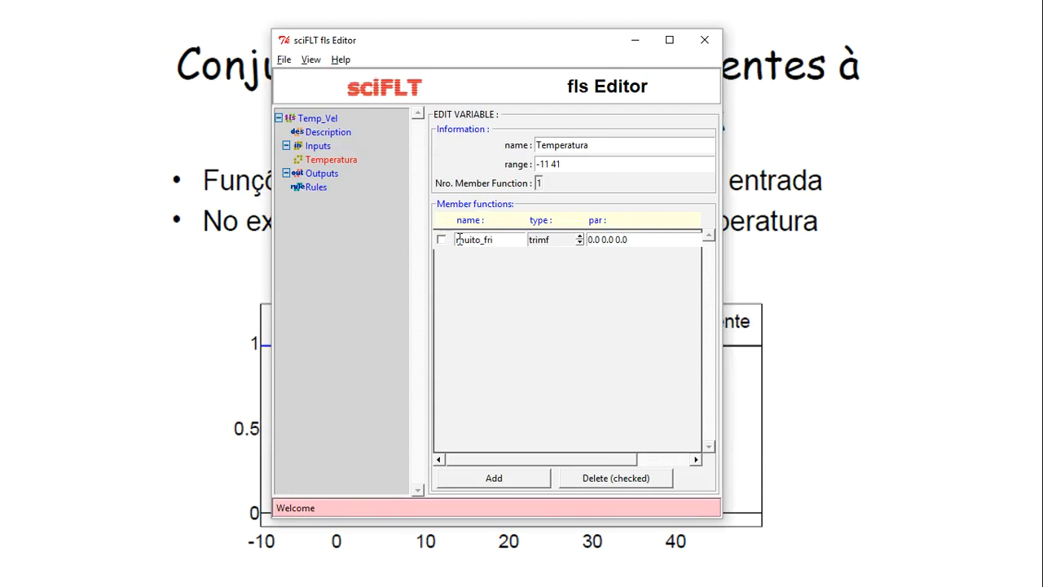
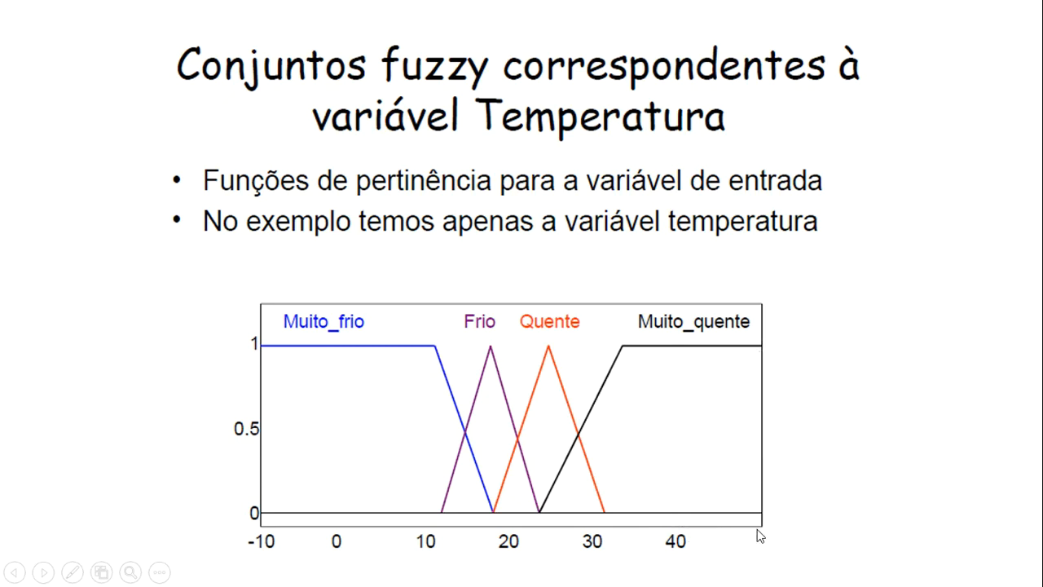
Change Temperatura's range to -11 51, confirm it, and reopen Temperatura from the Inputs list
key("alt+Tab")
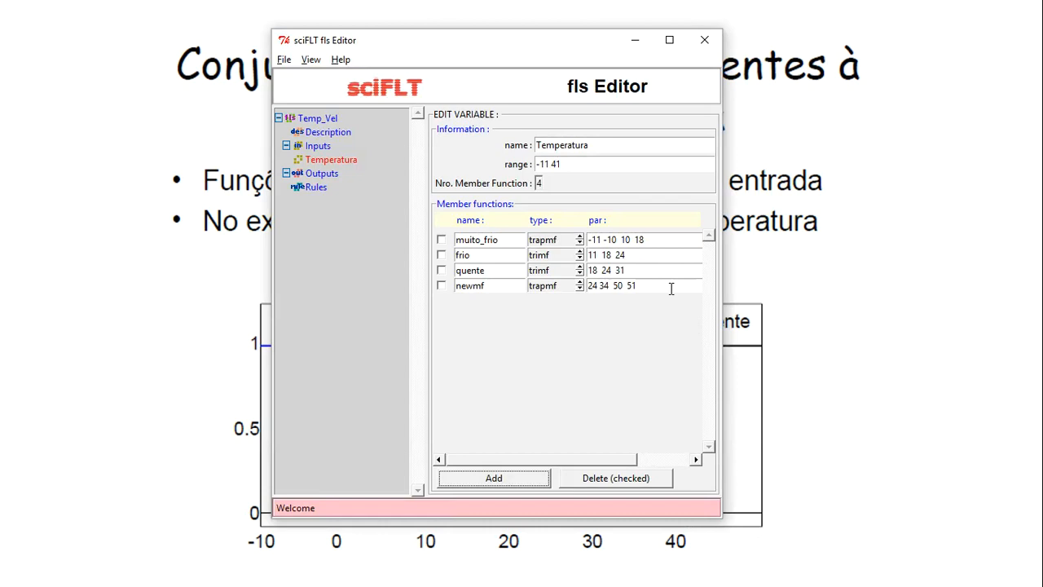
left_click(563, 164)
key("alt+Tab")
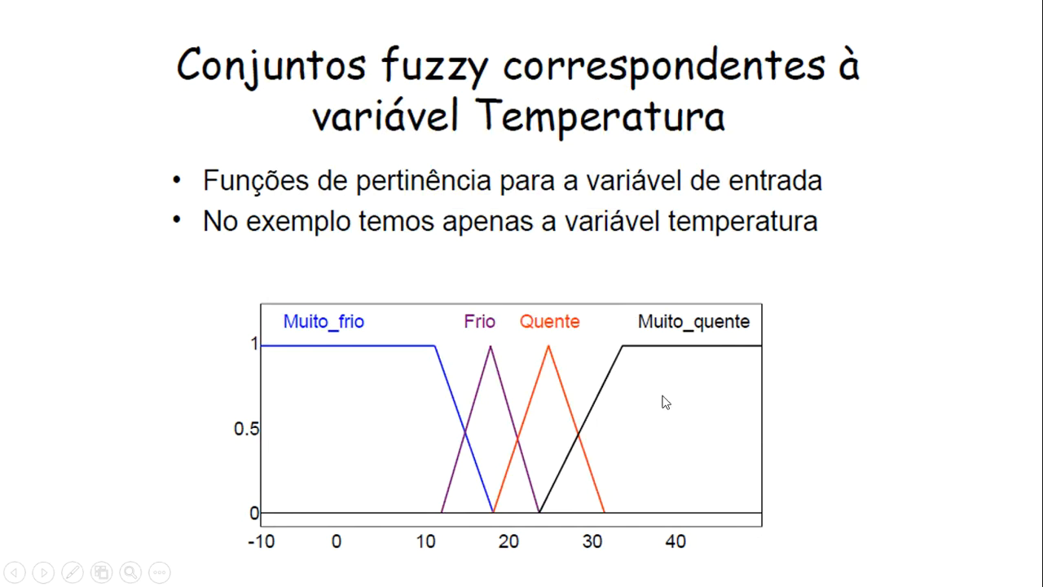
key("alt+Tab")
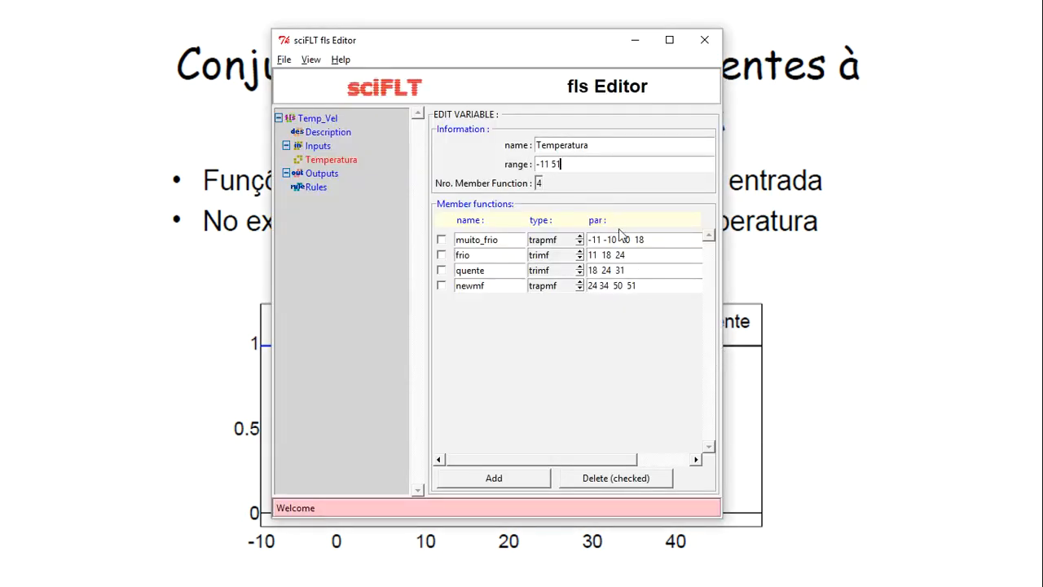
double_click(593, 240)
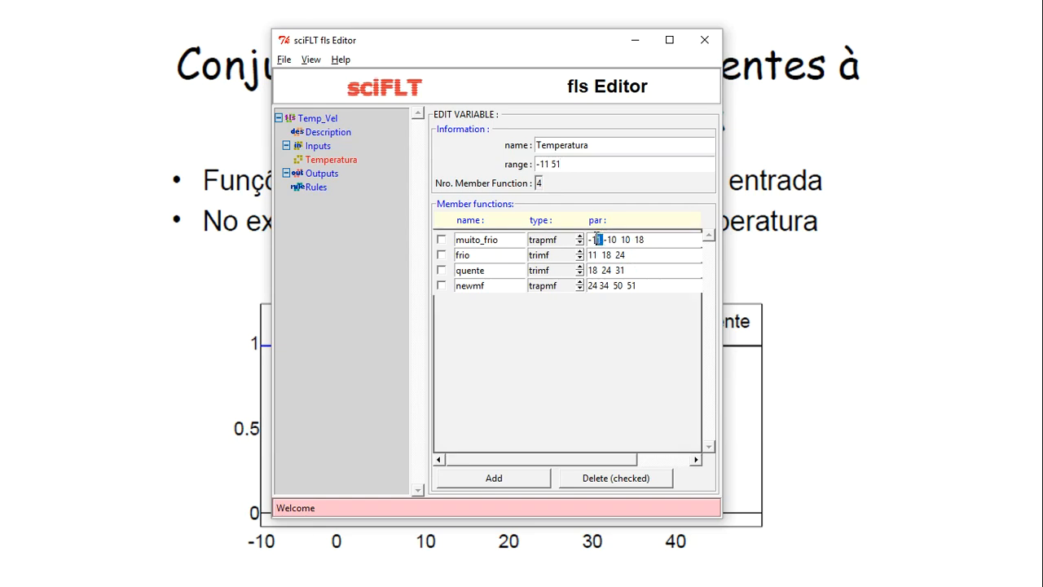
left_click_drag(638, 288, 634, 290)
left_click_drag(574, 164, 536, 164)
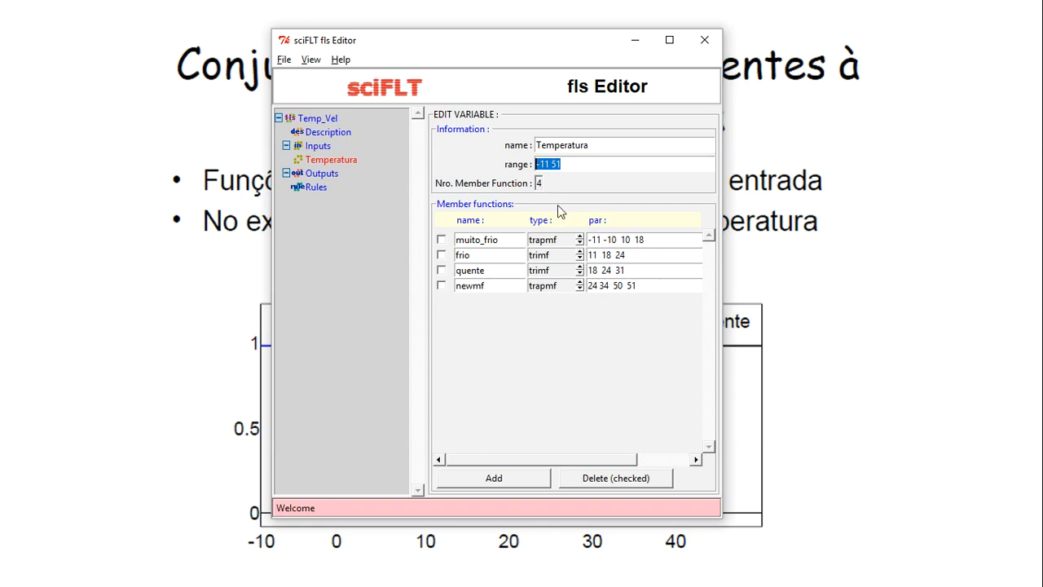
left_click(560, 365)
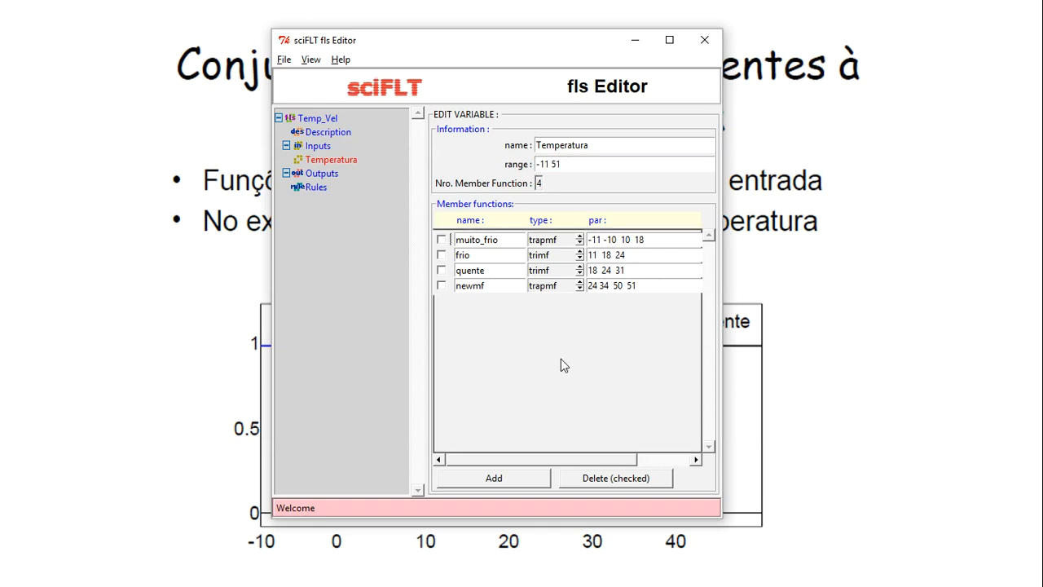
left_click(318, 148)
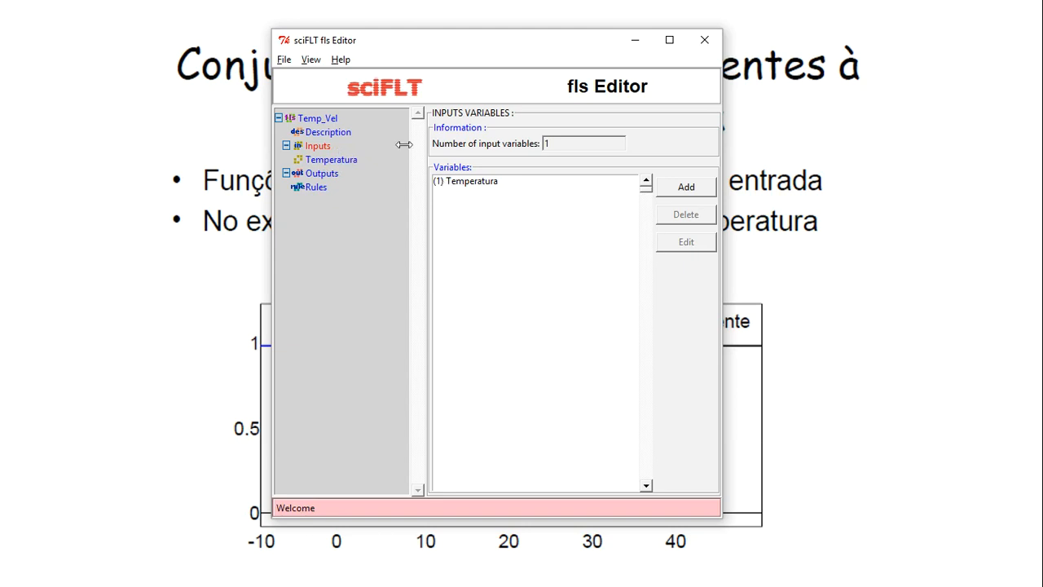
left_click(339, 165)
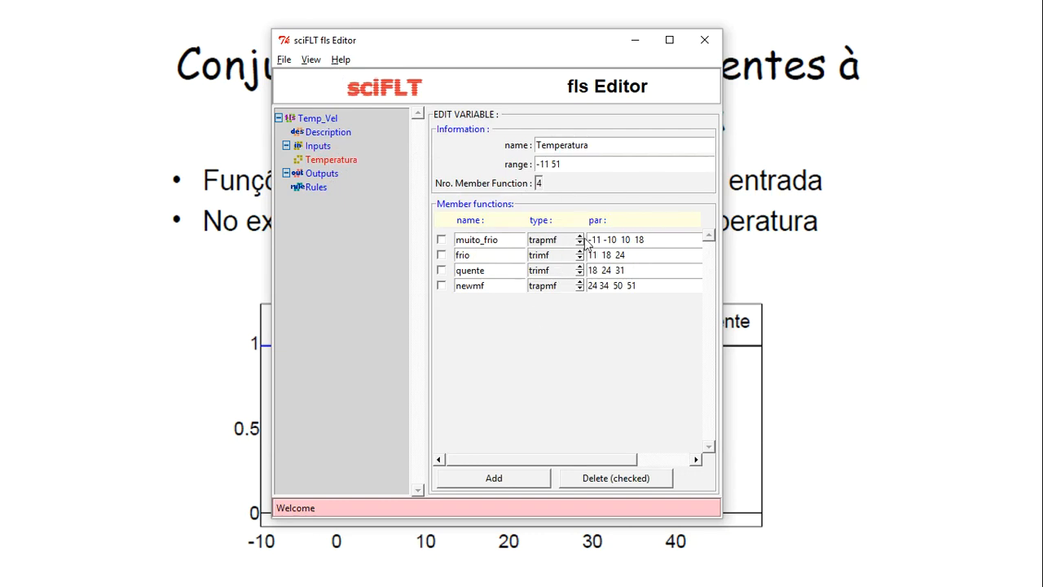
left_click(312, 61)
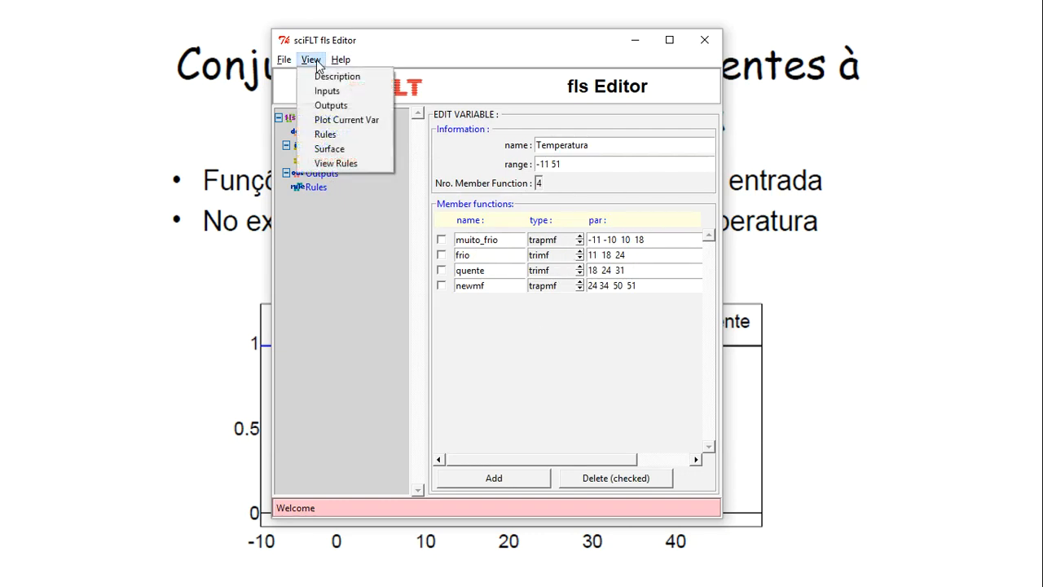
left_click(352, 123)
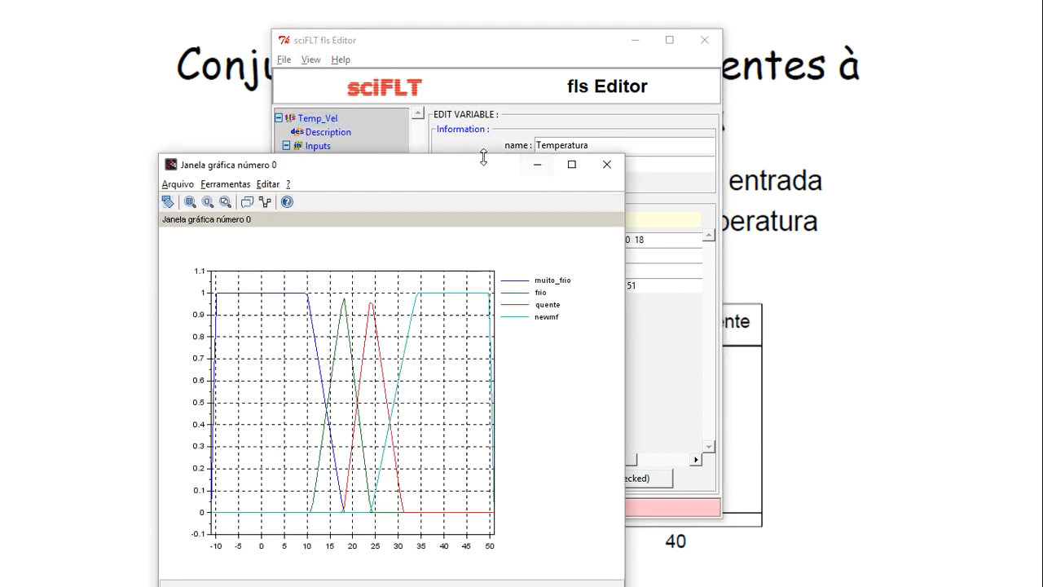
left_click_drag(482, 172, 624, 80)
left_click(716, 74)
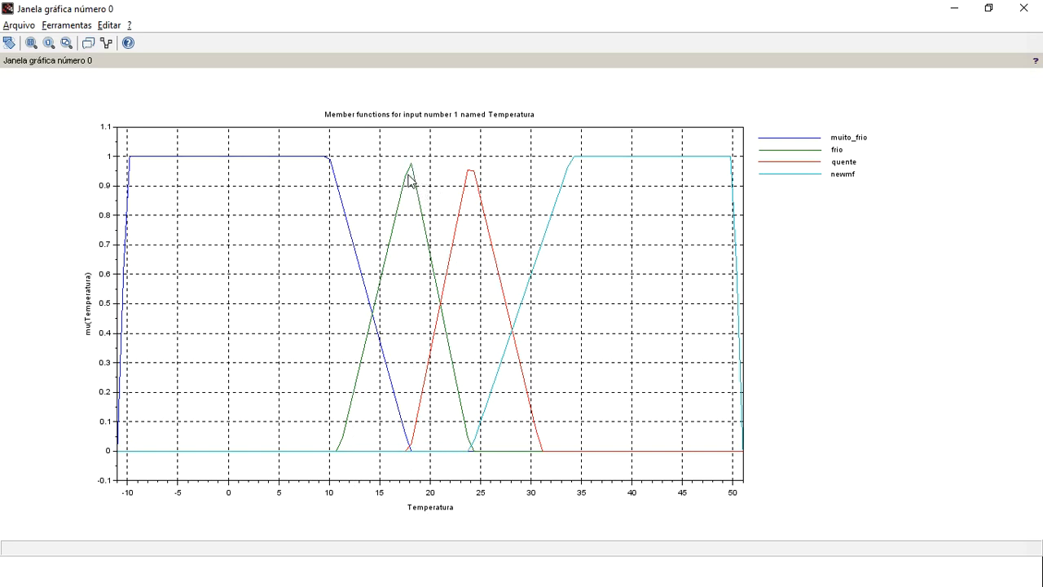
scroll(412, 183, "up", 3)
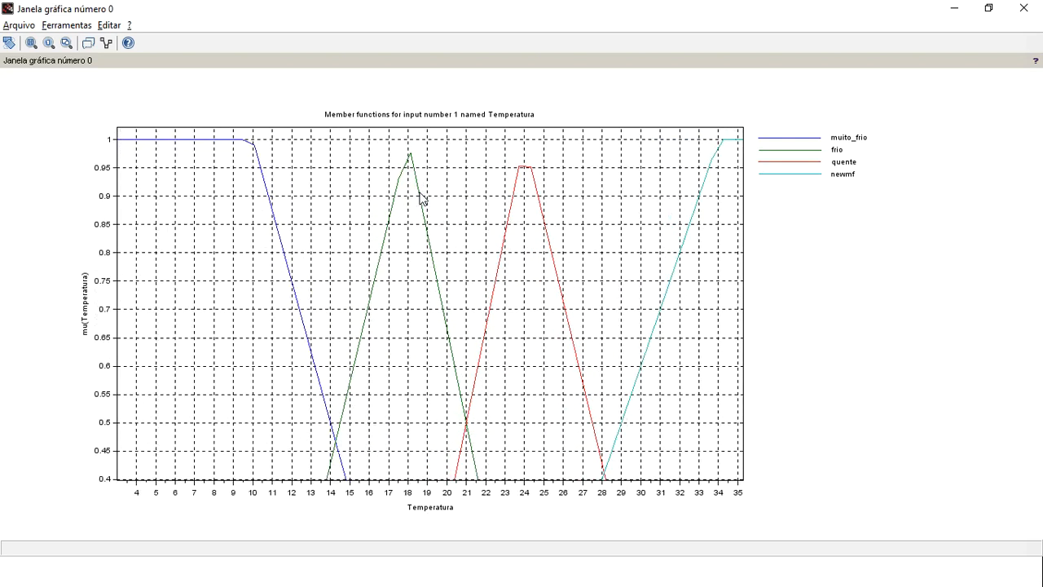
scroll(528, 178, "down", 3)
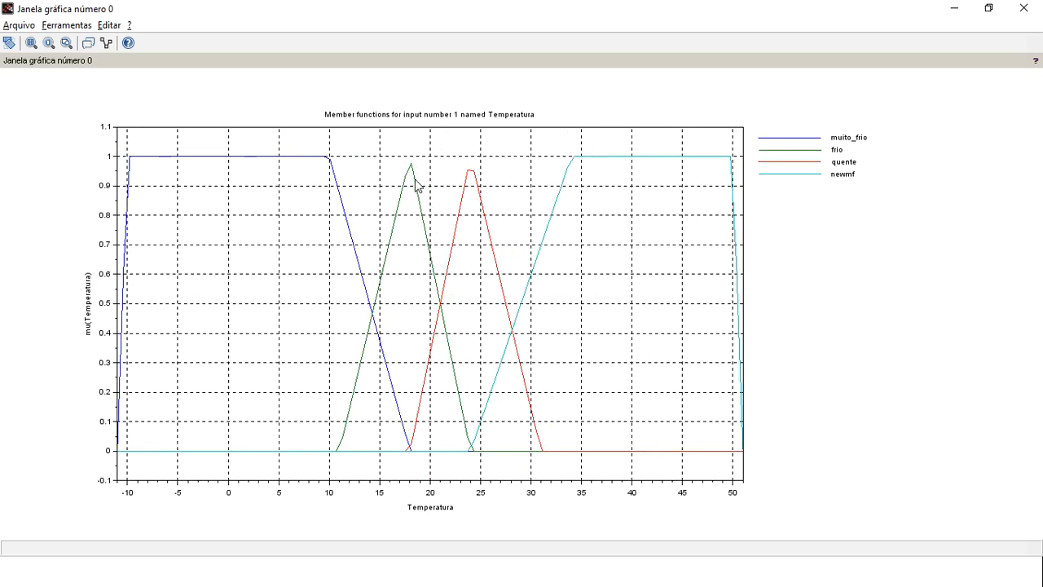
scroll(420, 186, "up", 3)
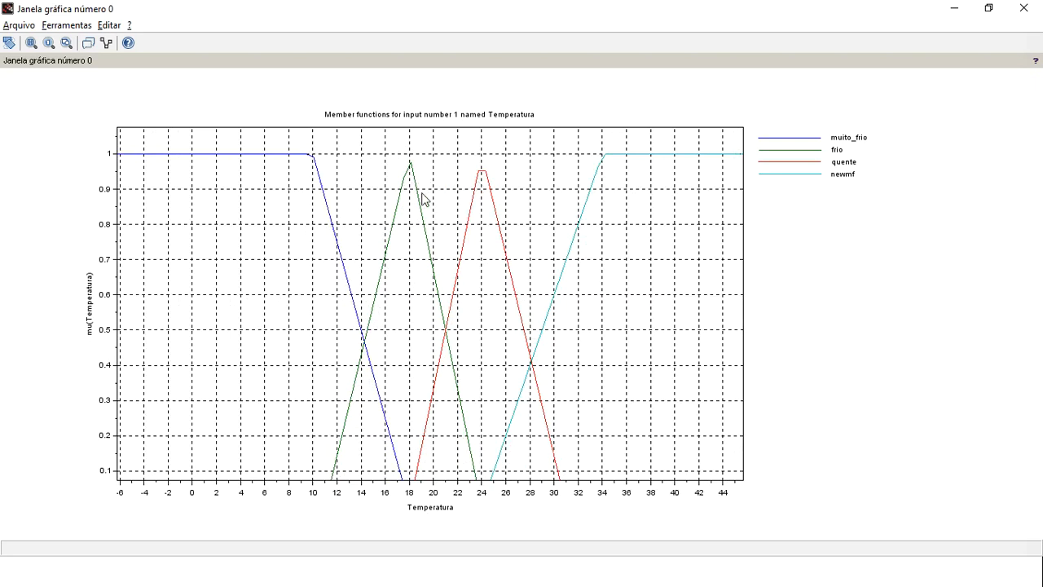
scroll(426, 203, "down", 3)
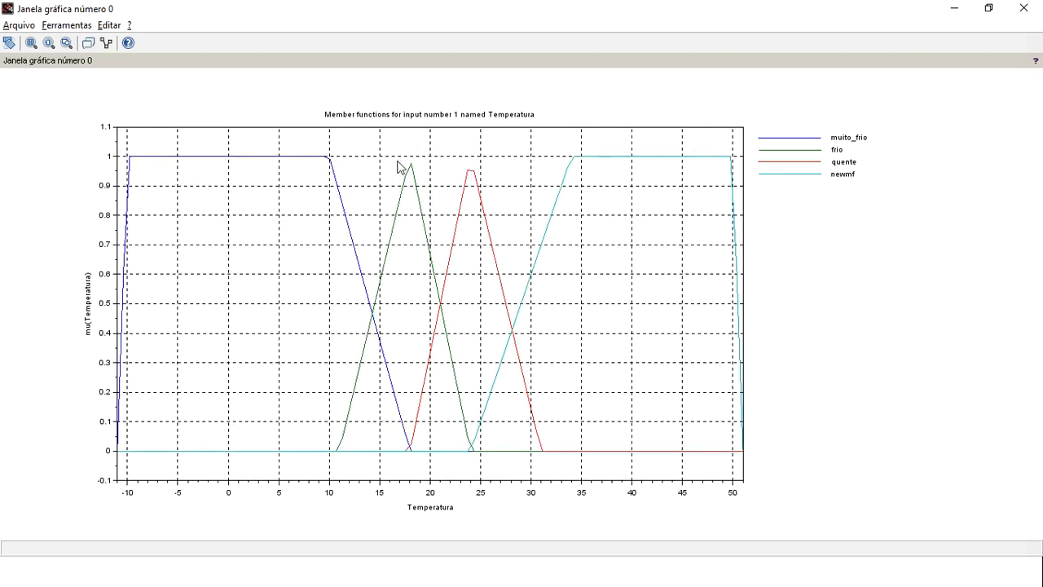
scroll(457, 330, "up", 3)
scroll(456, 331, "down", 2)
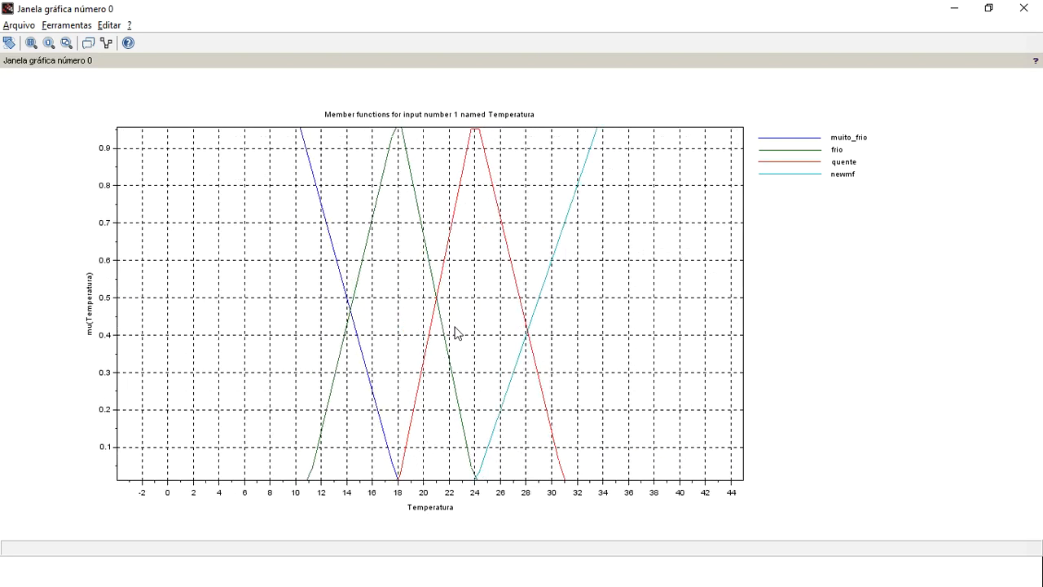
scroll(453, 337, "up", 1)
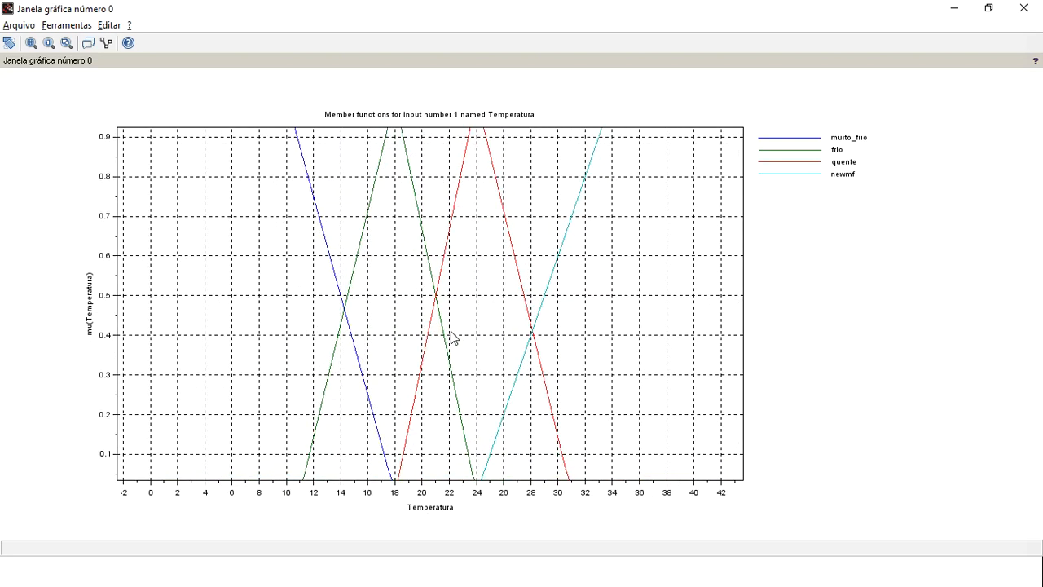
left_click(1024, 9)
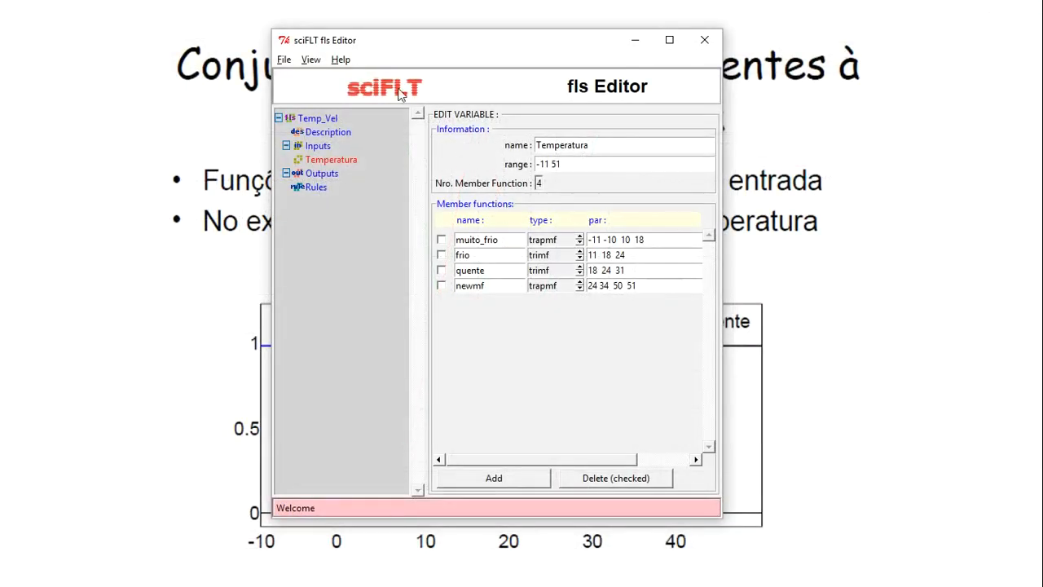
Add a new output variable under Outputs and open it for editing
left_click(316, 174)
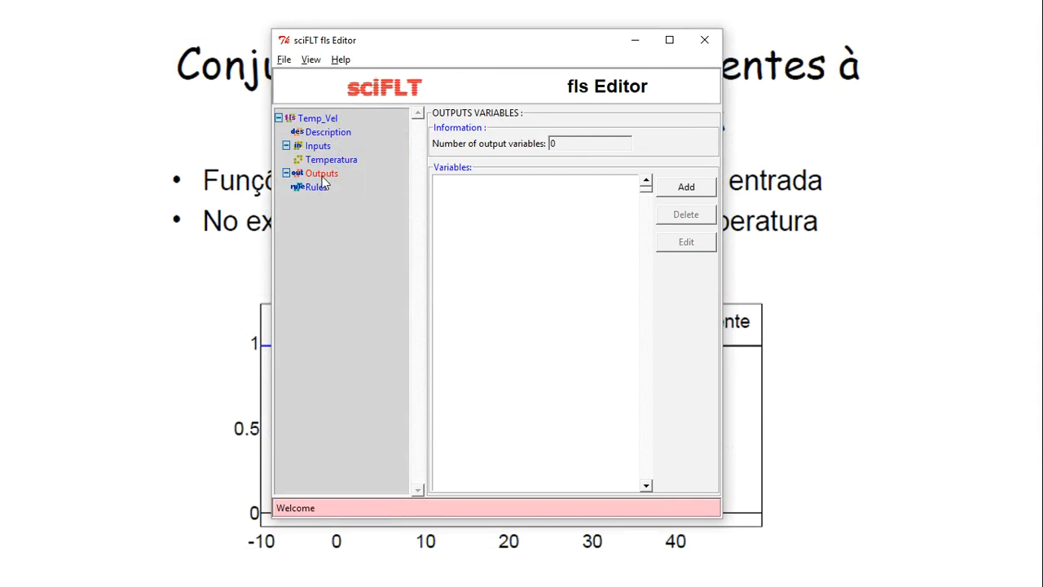
left_click(689, 190)
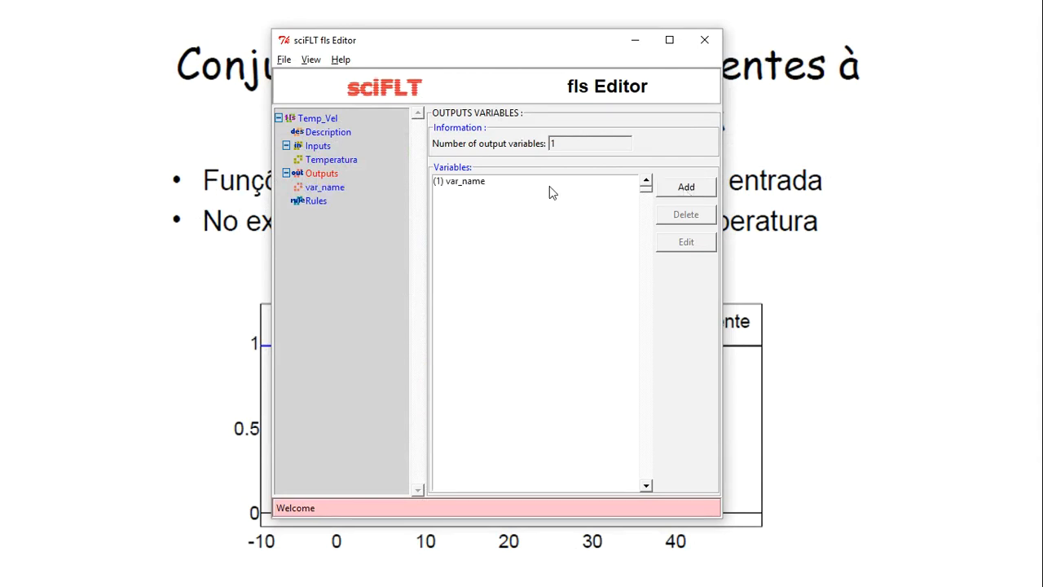
left_click(324, 187)
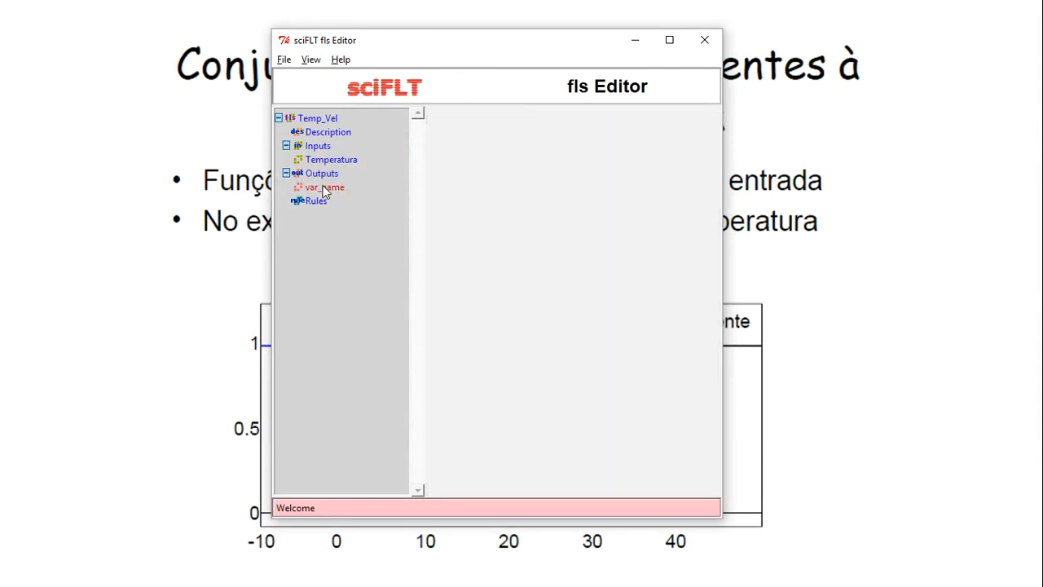
Rename the output variable to Velocidade and give it the range -1 101
left_click_drag(605, 144, 452, 140)
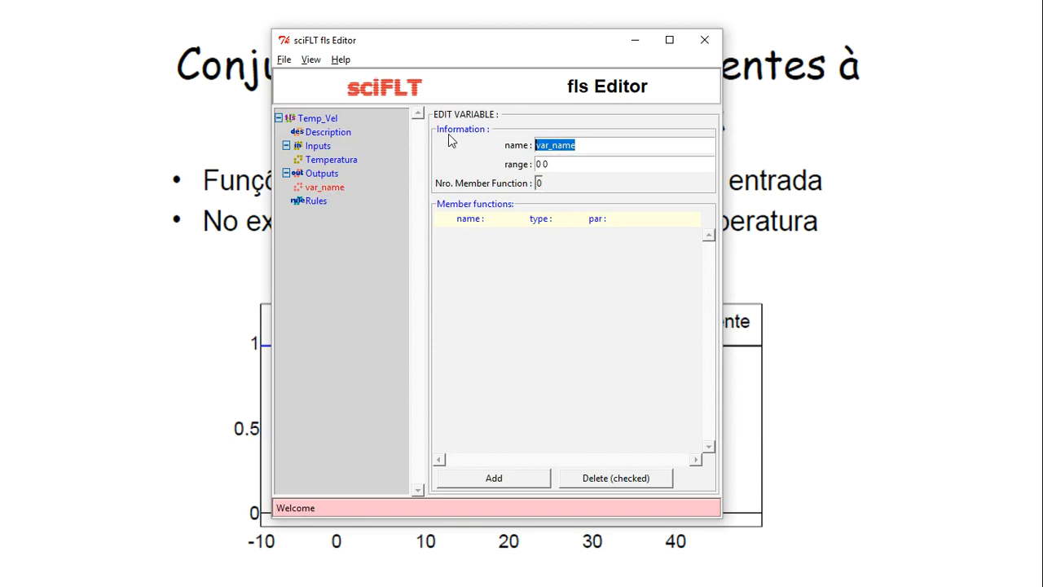
type("Veloci")
key("Tab")
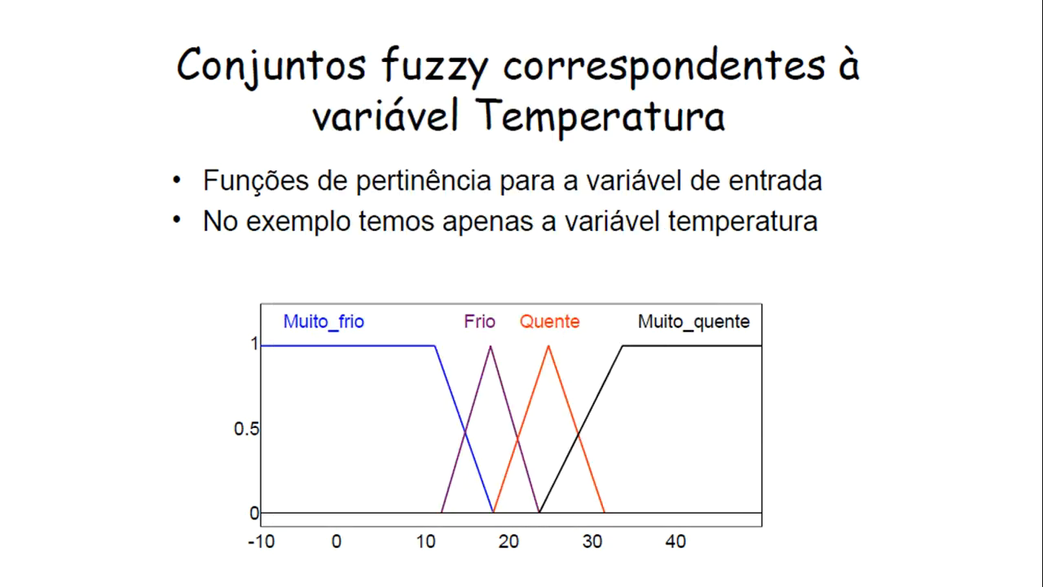
scroll(646, 265, "up", 1)
scroll(605, 332, "down", 1)
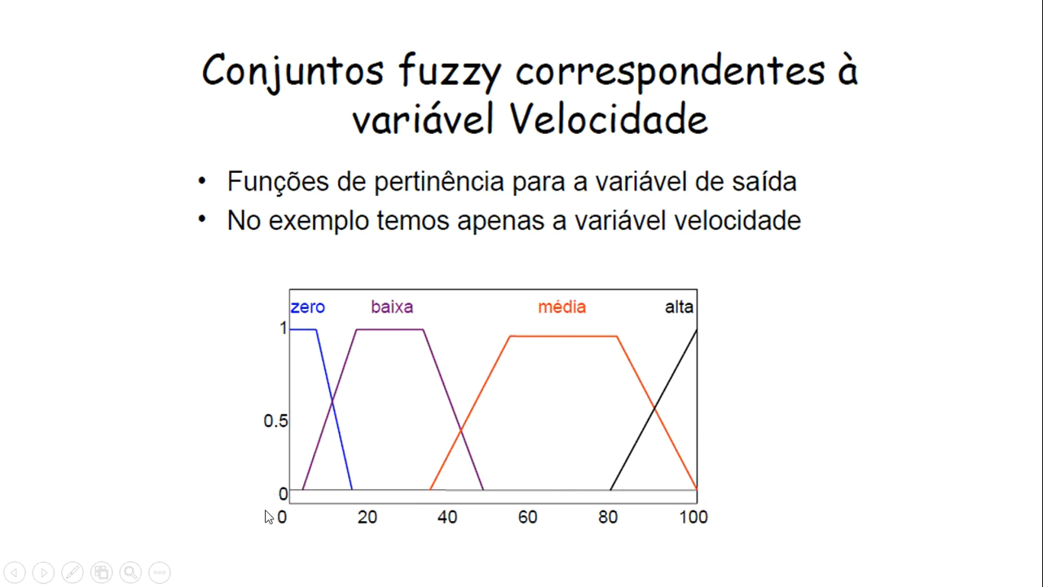
key("alt+Tab")
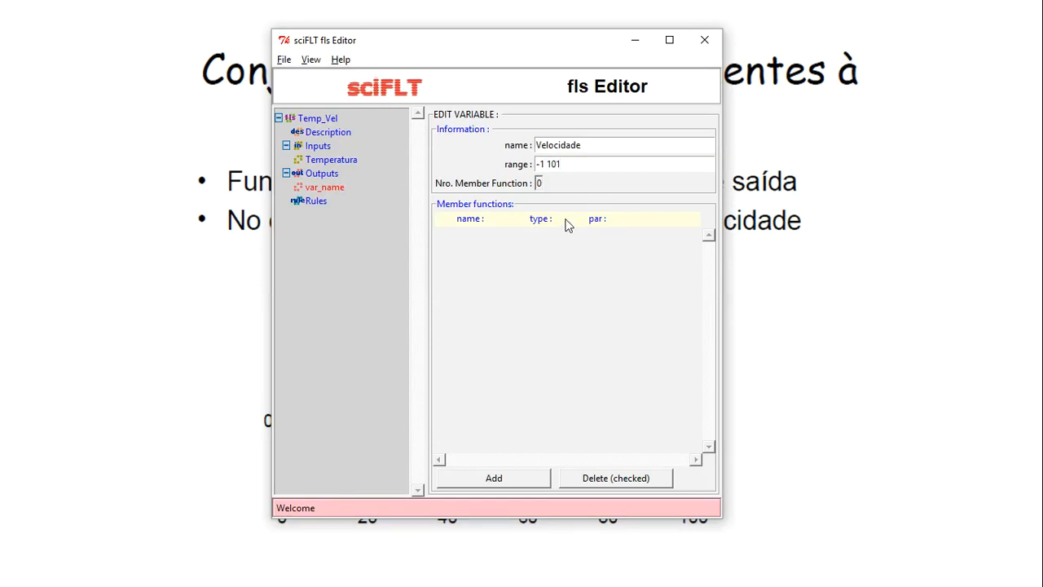
Add a first membership function to Velocidade and make it trapmf
left_click(496, 476)
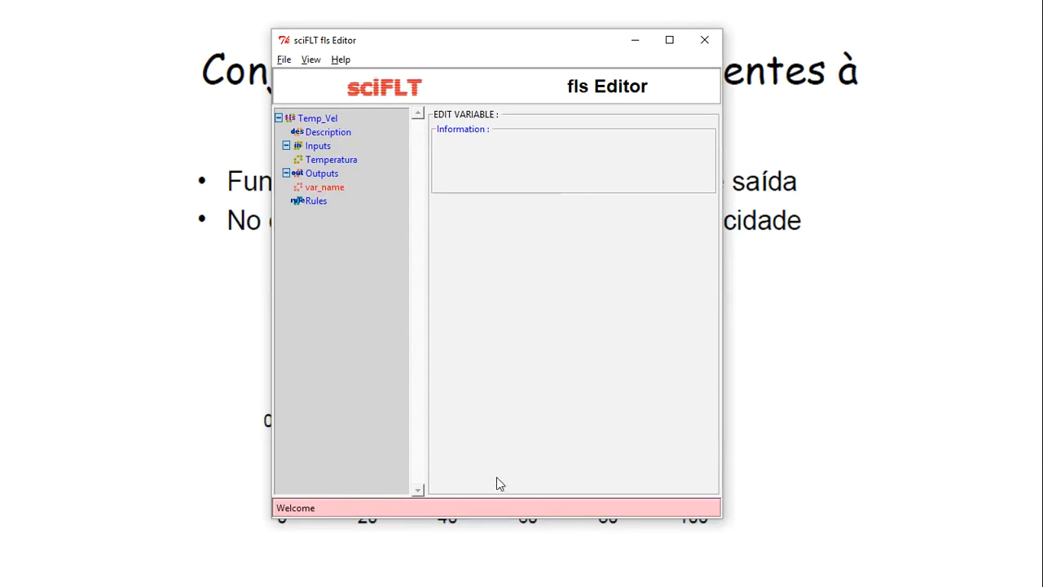
key("alt+Tab")
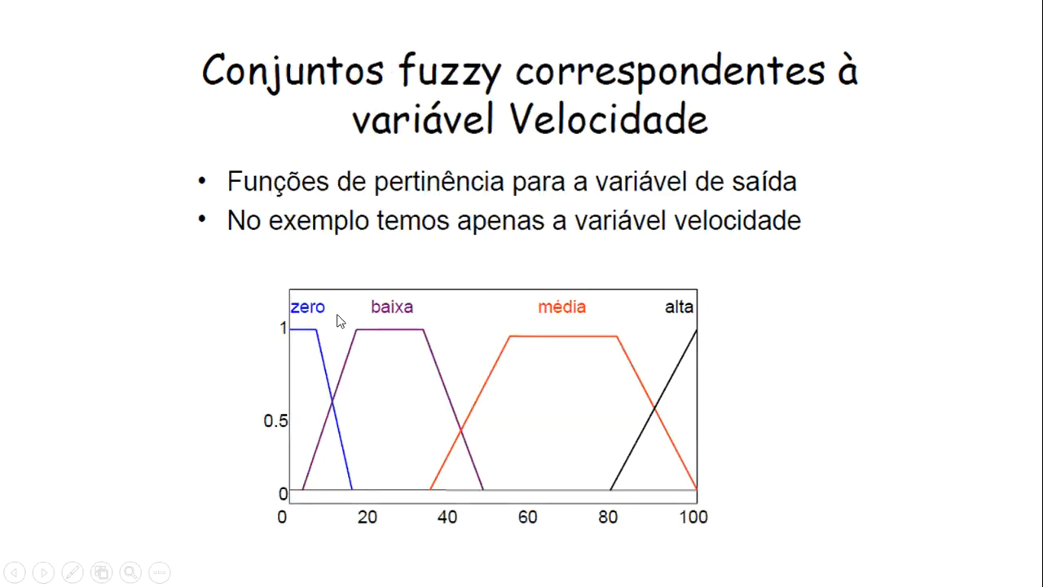
key("alt+Tab")
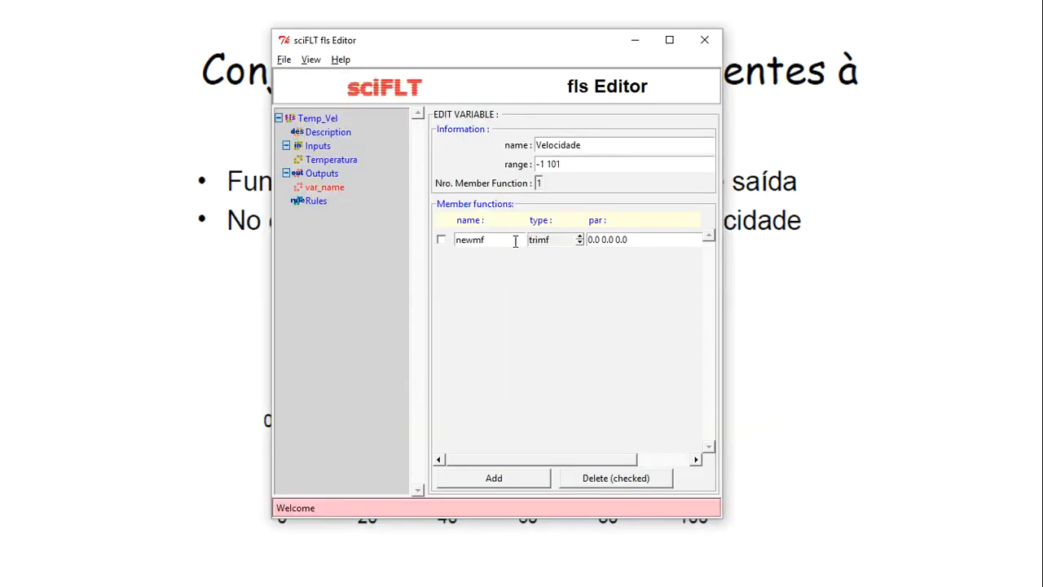
left_click(579, 238)
Name the membership function zero and start its parameters with -1, checking the slide
left_click_drag(496, 239, 434, 246)
type("ze")
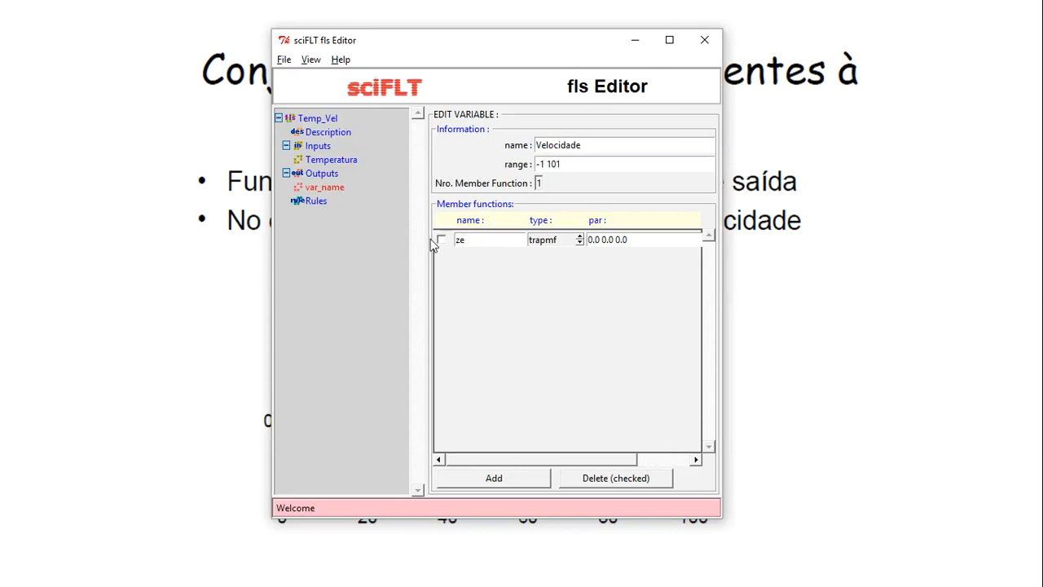
type("ro")
key("Tab")
key("Tab")
key("alt+Tab")
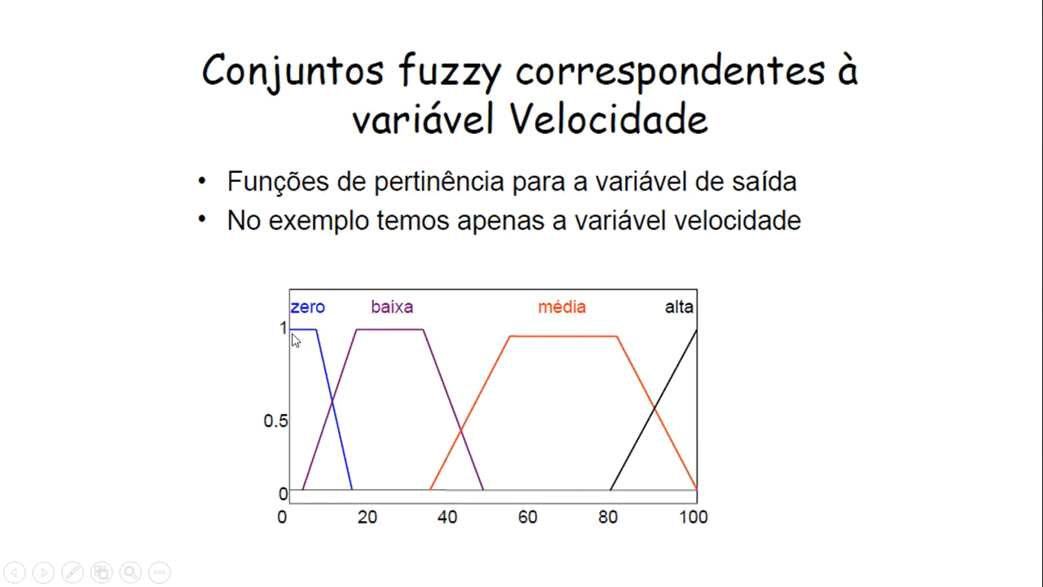
key("alt+Tab")
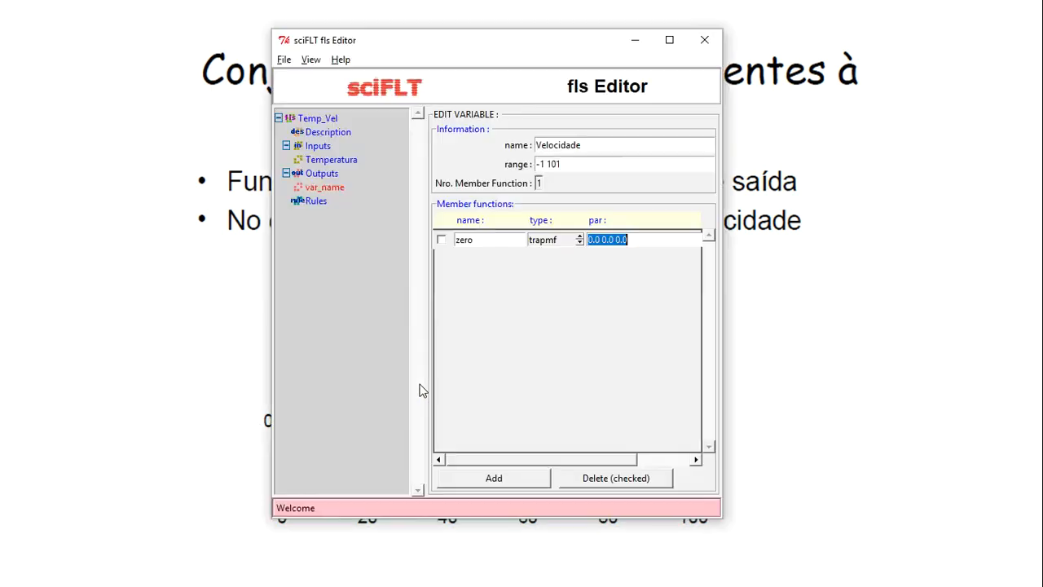
type("-1 0")
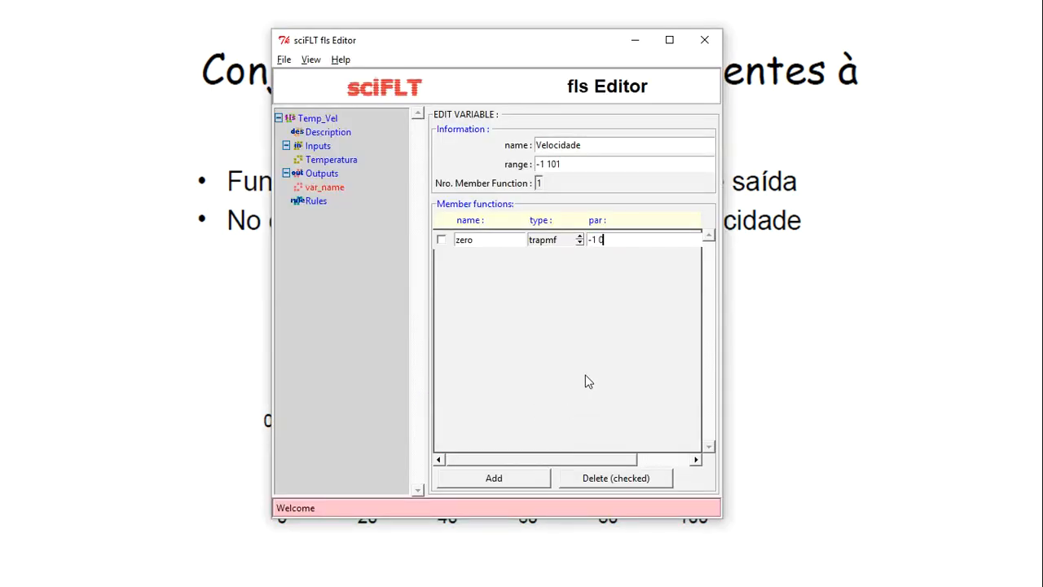
key("alt+Tab")
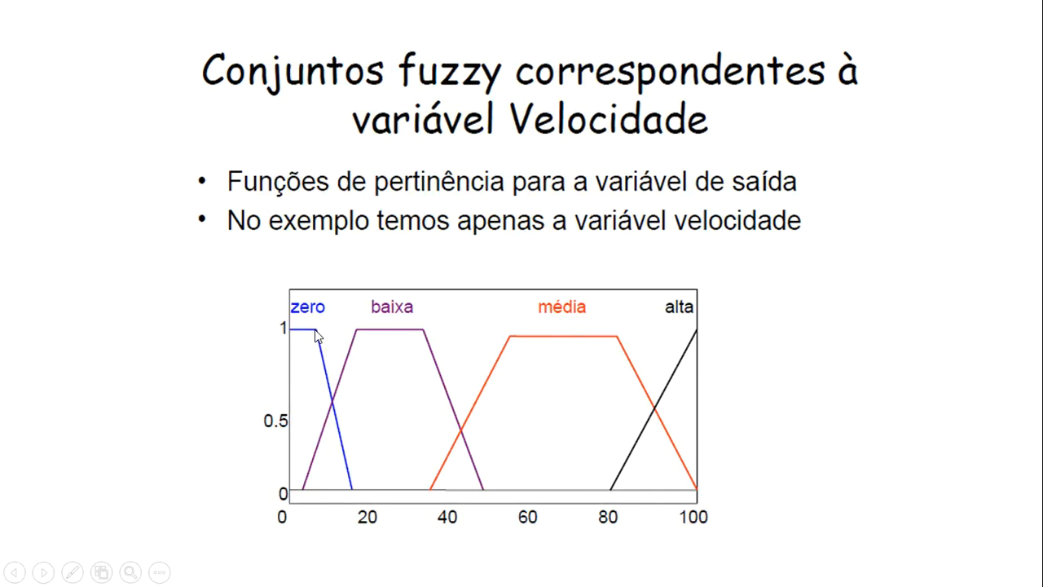
key("alt+Tab")
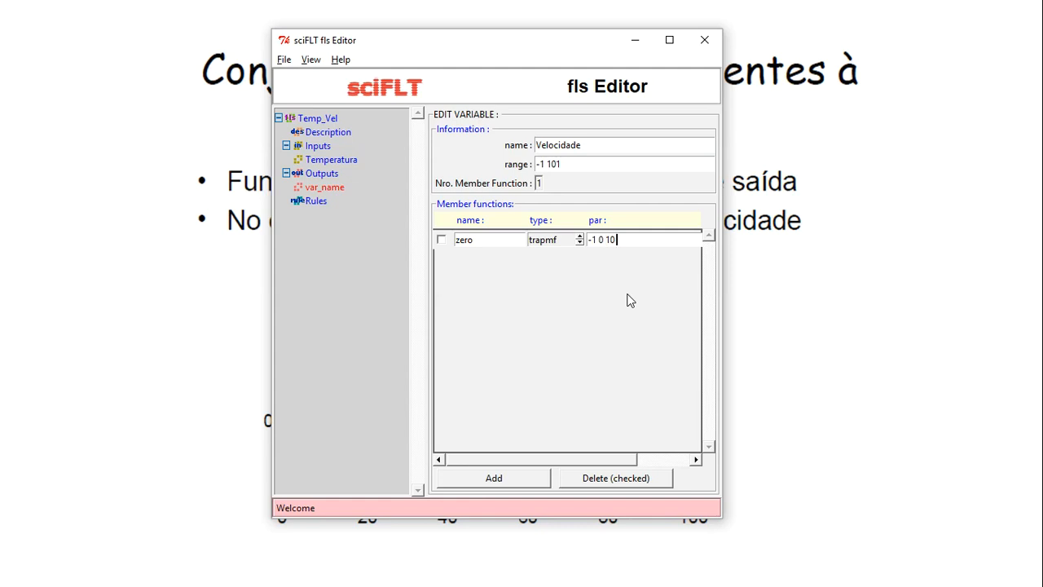
key("alt+Tab")
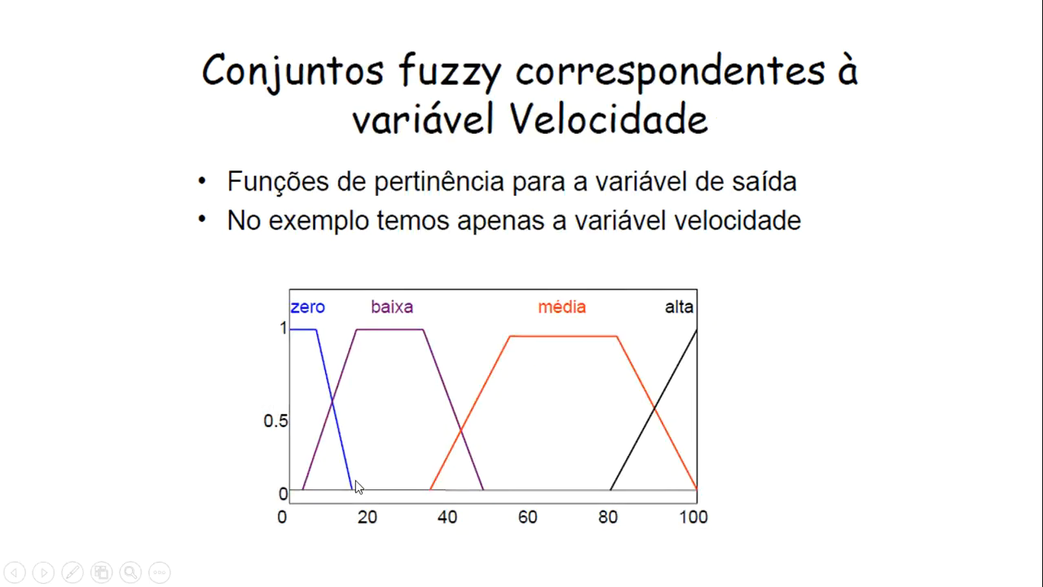
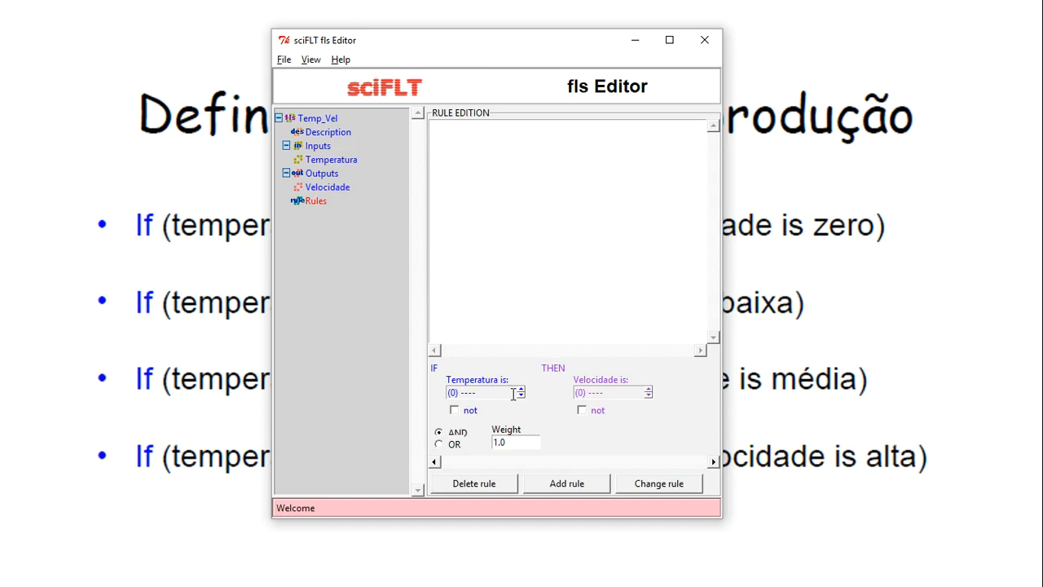
Add rule R1: Temperatura muito_frio gives Velocidade zero, with AND and weight 1.0
left_click(521, 388)
key("alt+Tab")
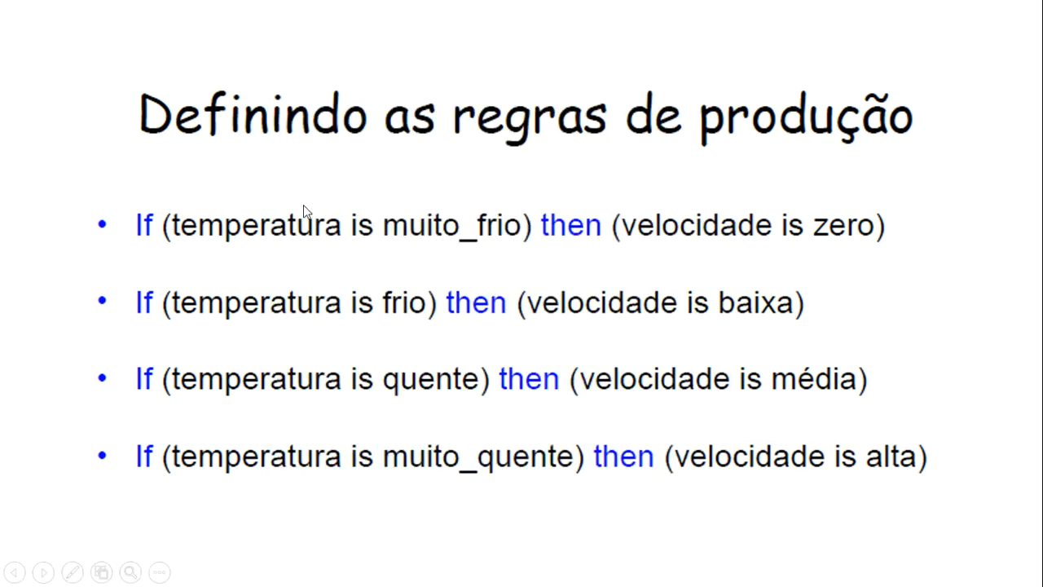
key("alt+Tab")
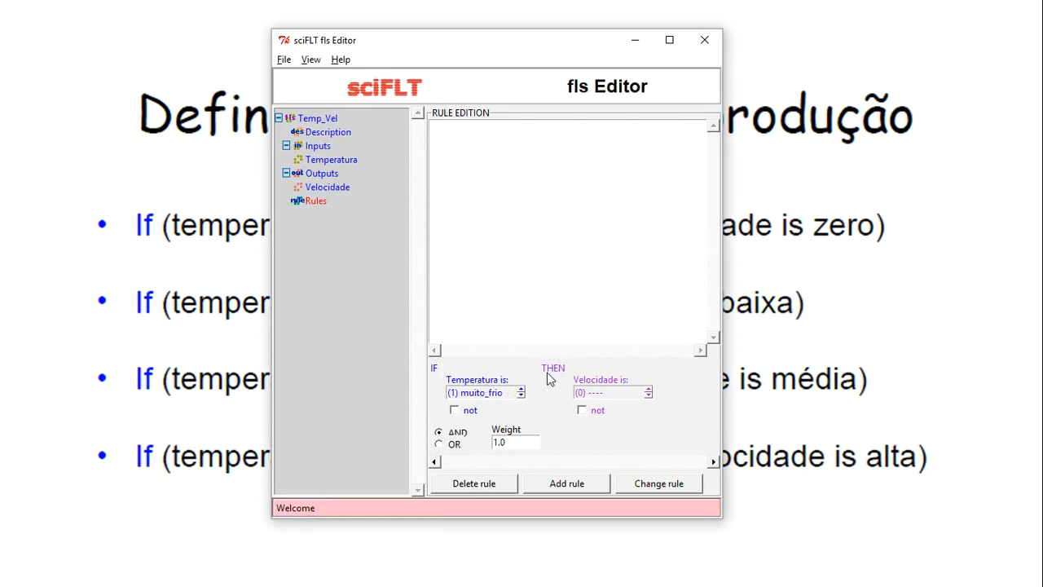
key("alt+Tab")
left_click(648, 389)
key("Tab")
key("Tab")
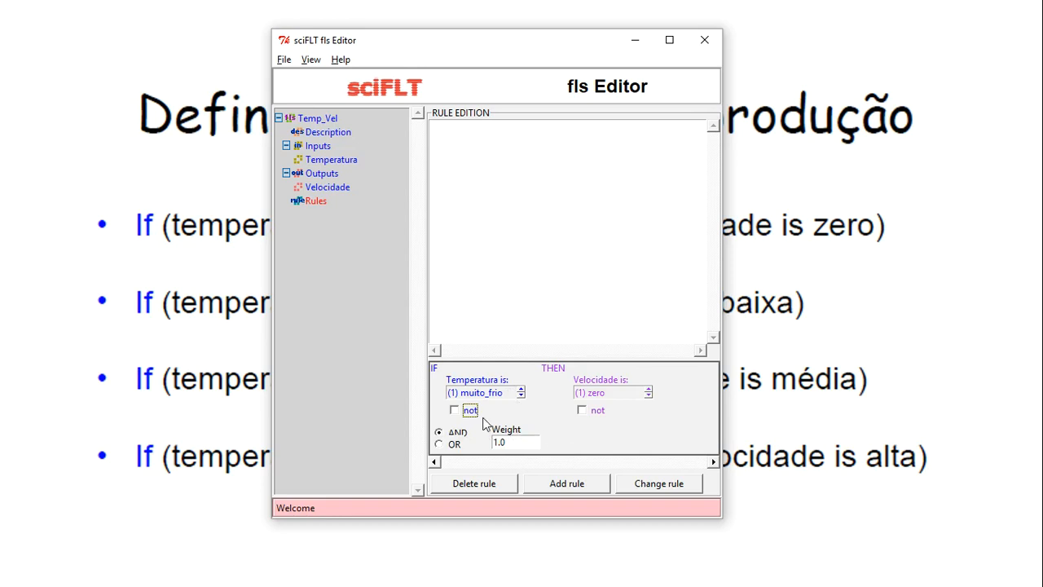
left_click(567, 486)
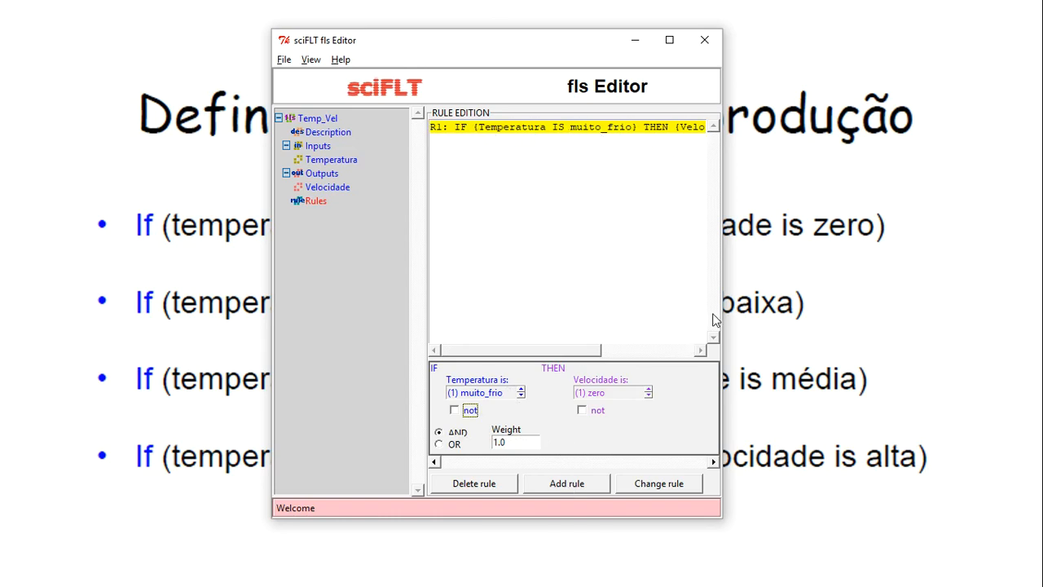
Widen the editor and add the rule Temperatura frio gives Velocidade baixa
left_click_drag(722, 308, 904, 301)
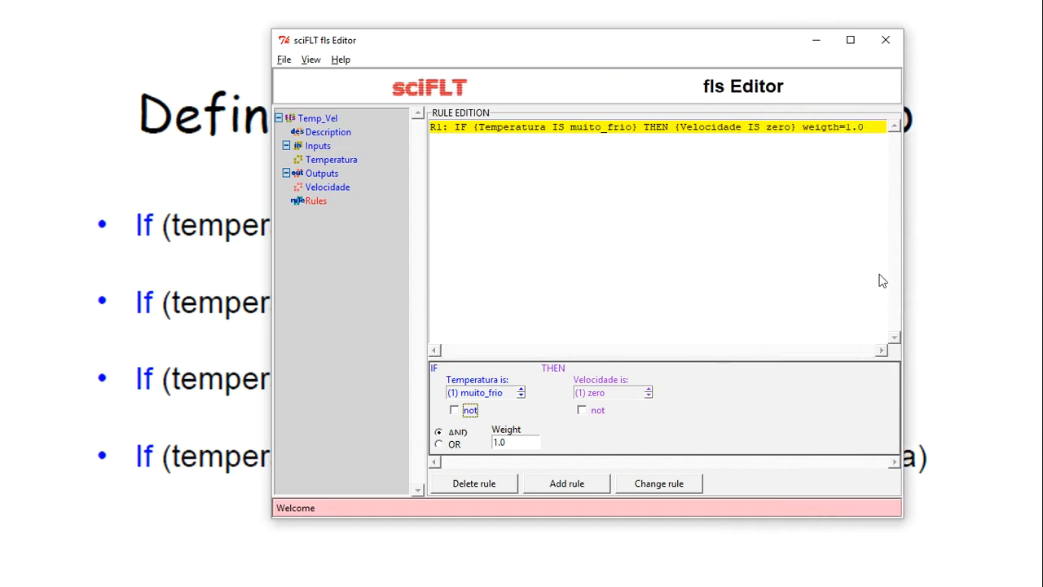
key("alt+Tab")
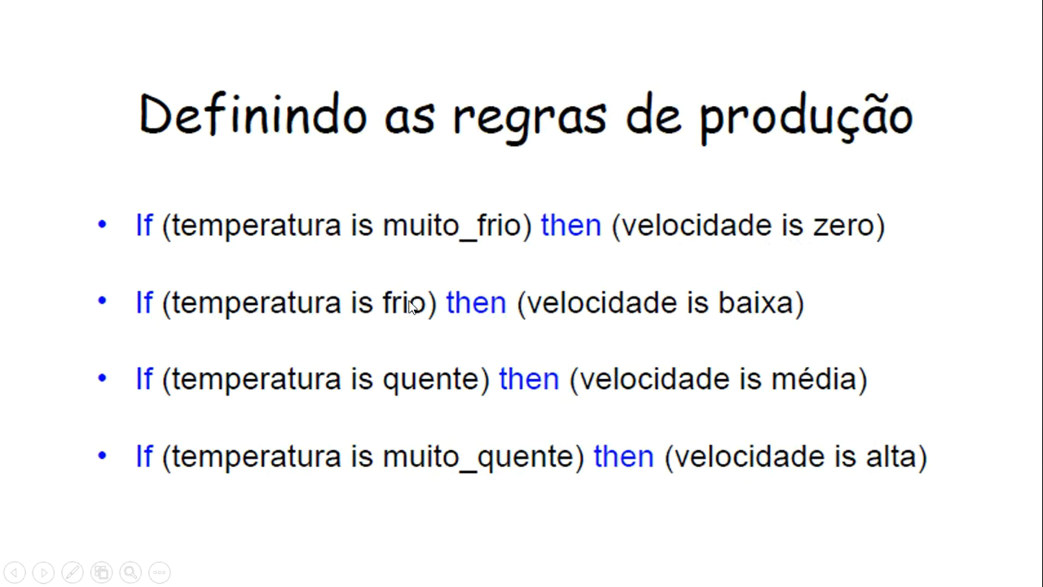
key("alt+Tab")
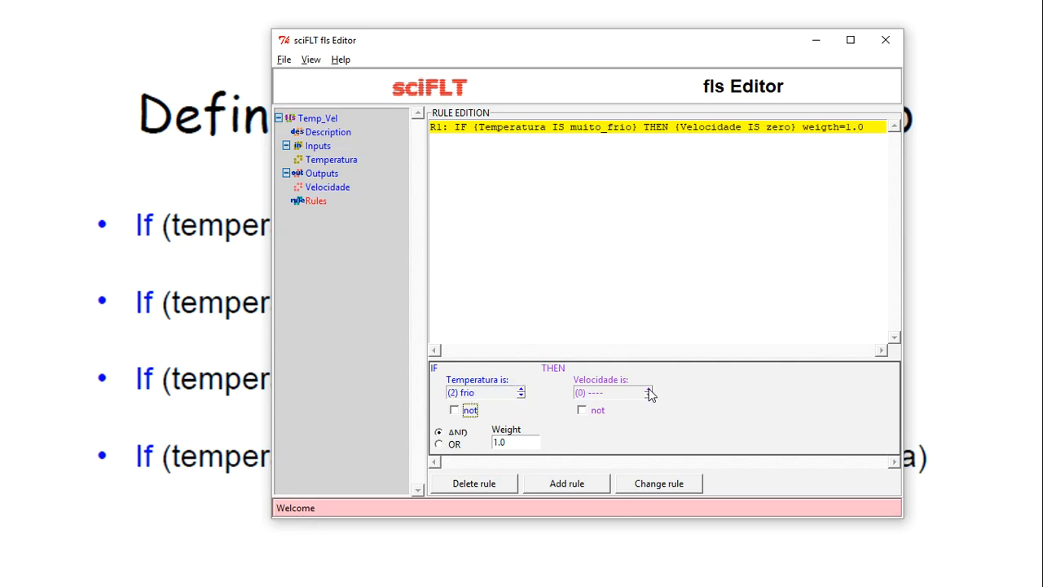
left_click(552, 486)
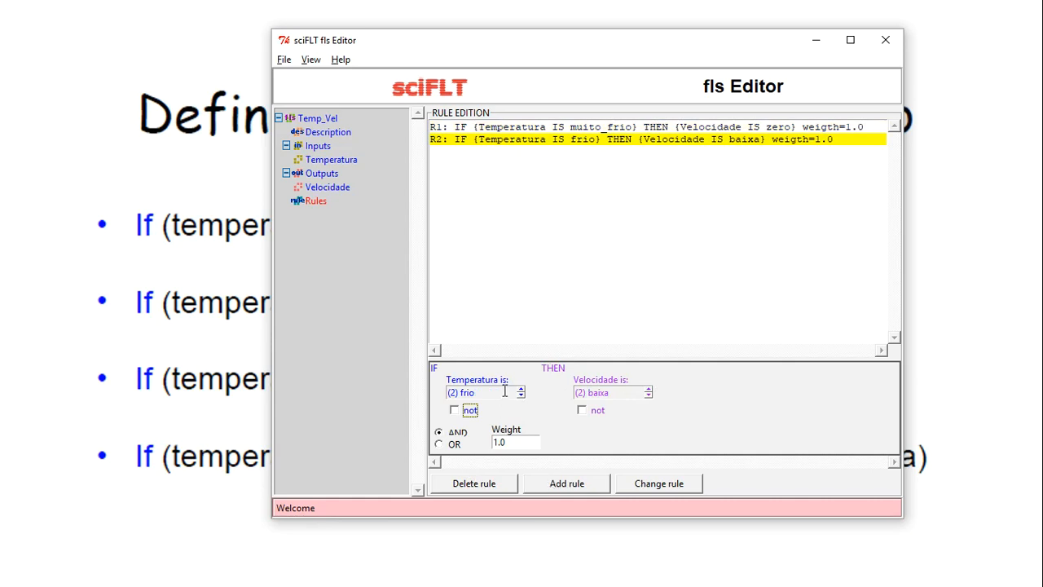
Add the rule Temperatura quente gives Velocidade media
key("alt+Tab")
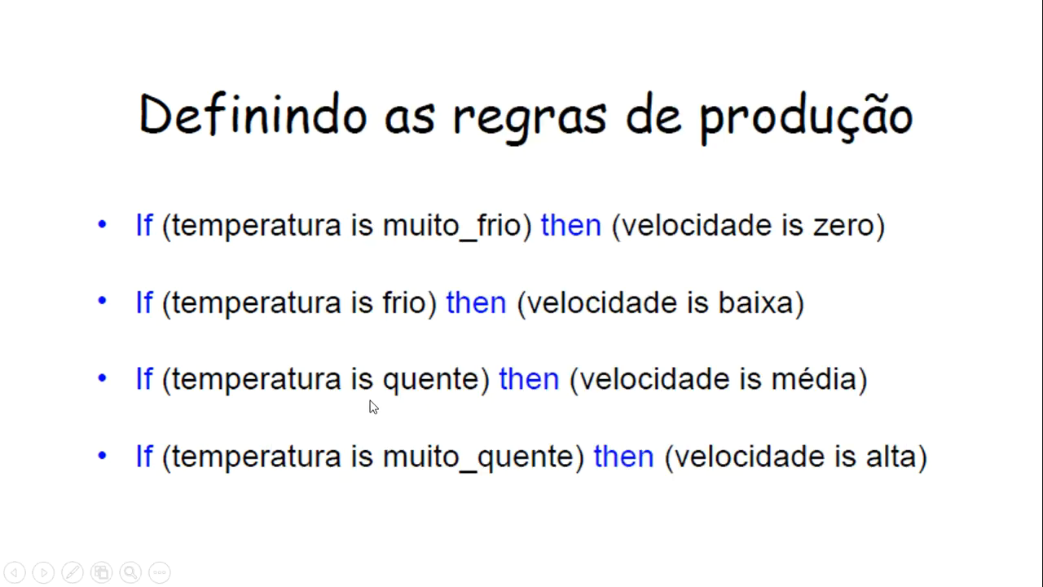
key("alt+Tab")
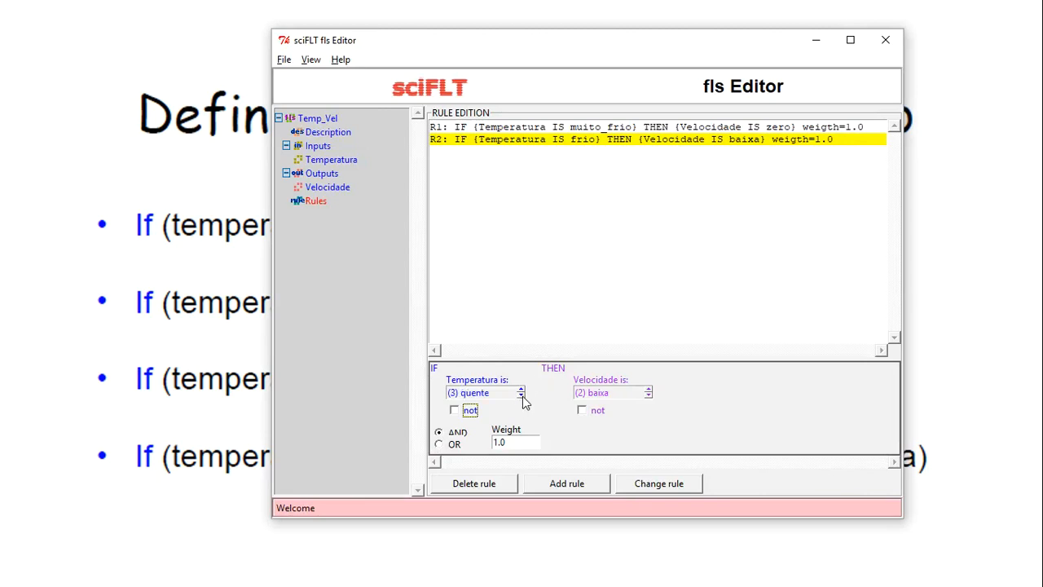
left_click(649, 390)
left_click(554, 484)
key("alt+Tab")
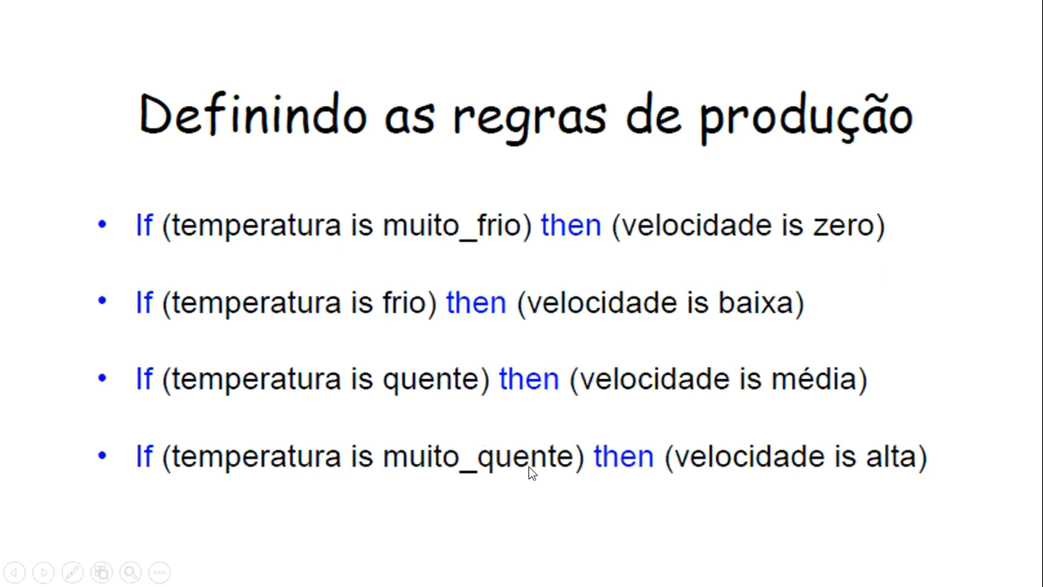
key("alt+Tab")
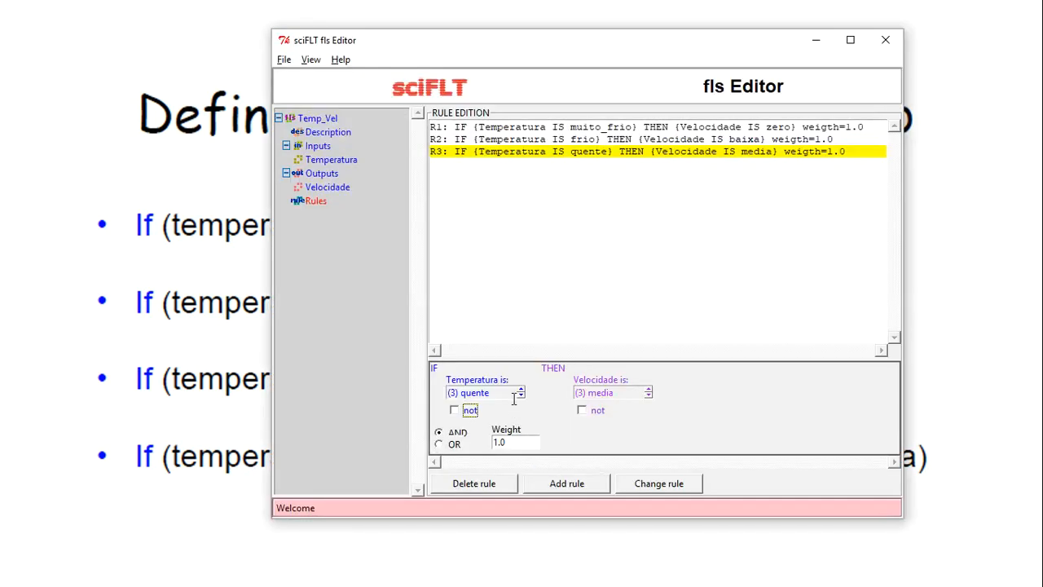
Add rule R4: Temperatura muito_quente gives Velocidade alta
left_click(521, 396)
left_click(521, 394)
left_click(557, 487)
left_click(557, 301)
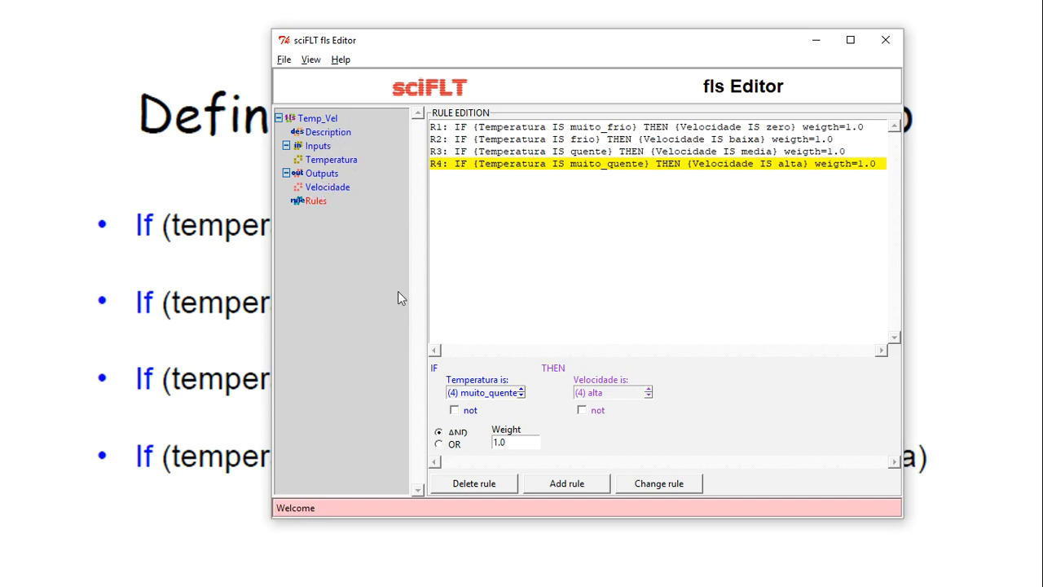
Browse the Temperatura and Velocidade membership functions and the rule list, then show the 20°C slide
left_click(317, 145)
left_click(328, 159)
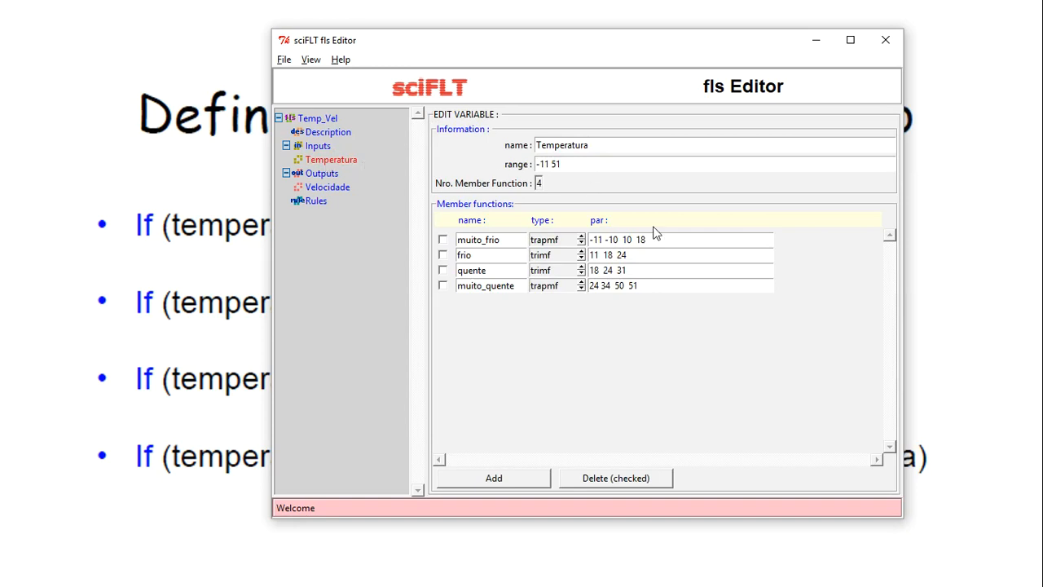
left_click(337, 189)
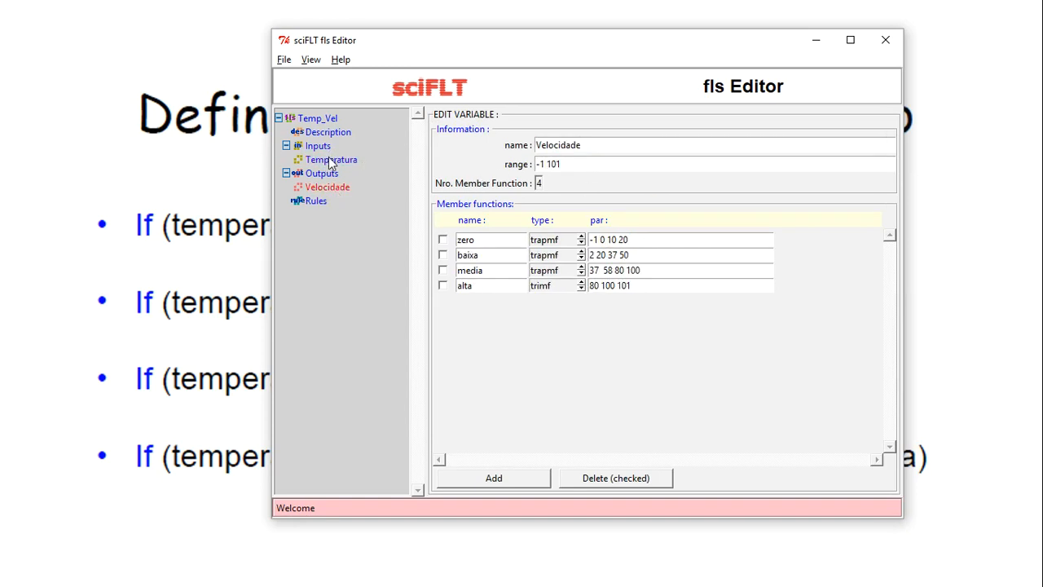
left_click(329, 159)
left_click(334, 194)
left_click(314, 202)
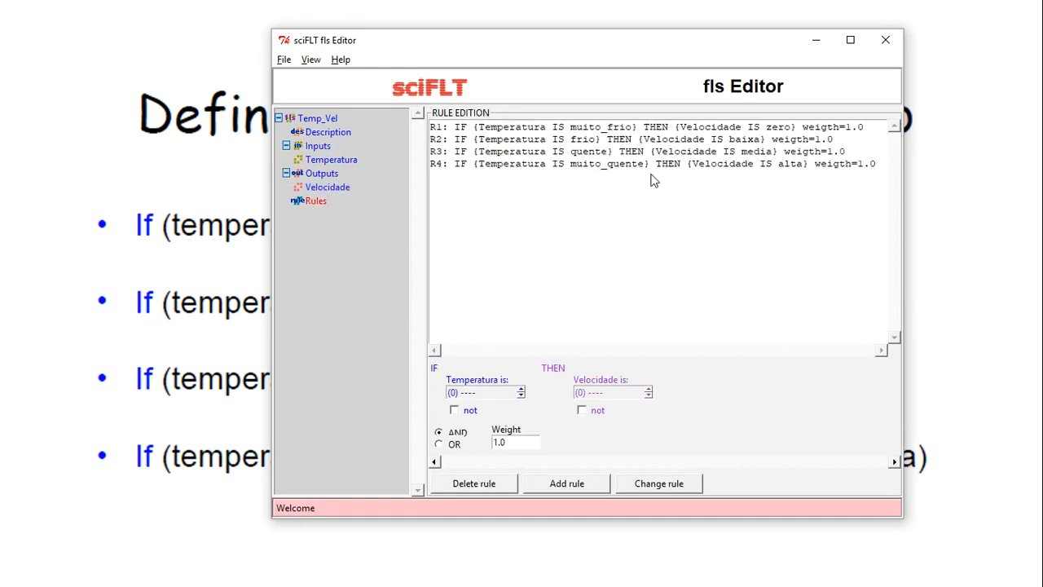
key("alt+Tab")
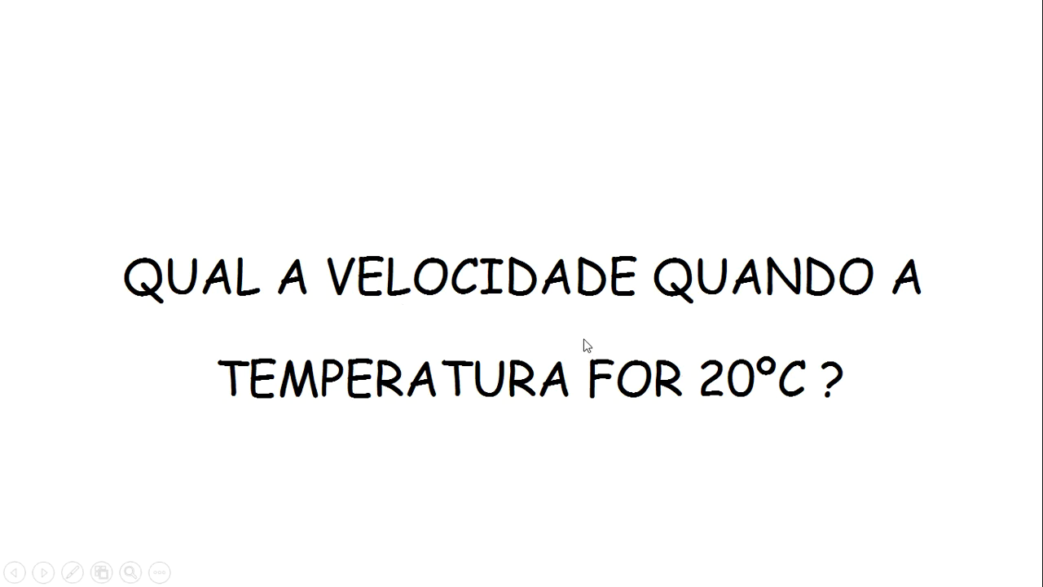
Return to the editor and show the Inputs page listing only Temperatura
key("alt+Tab")
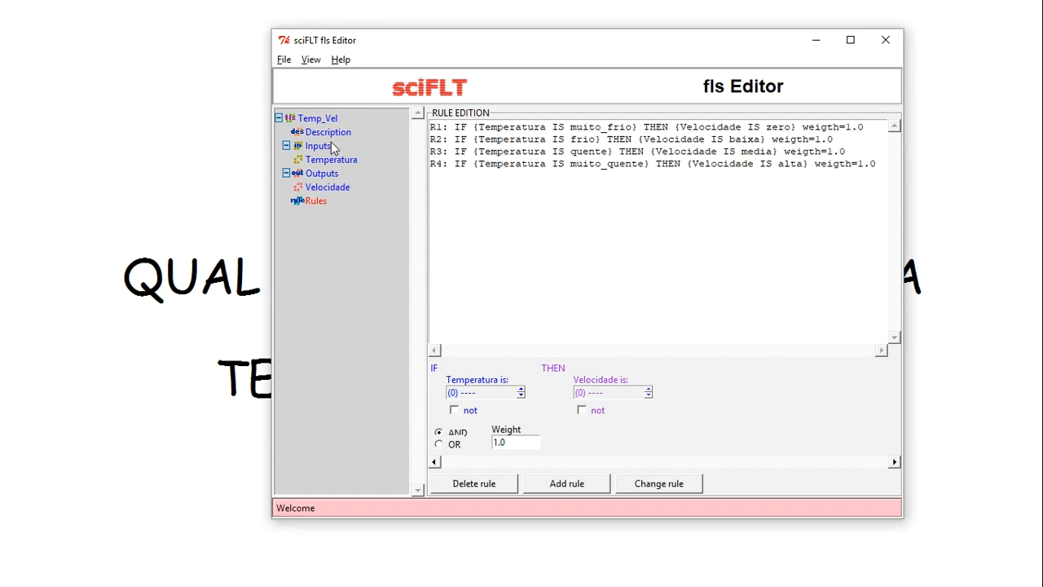
left_click(317, 60)
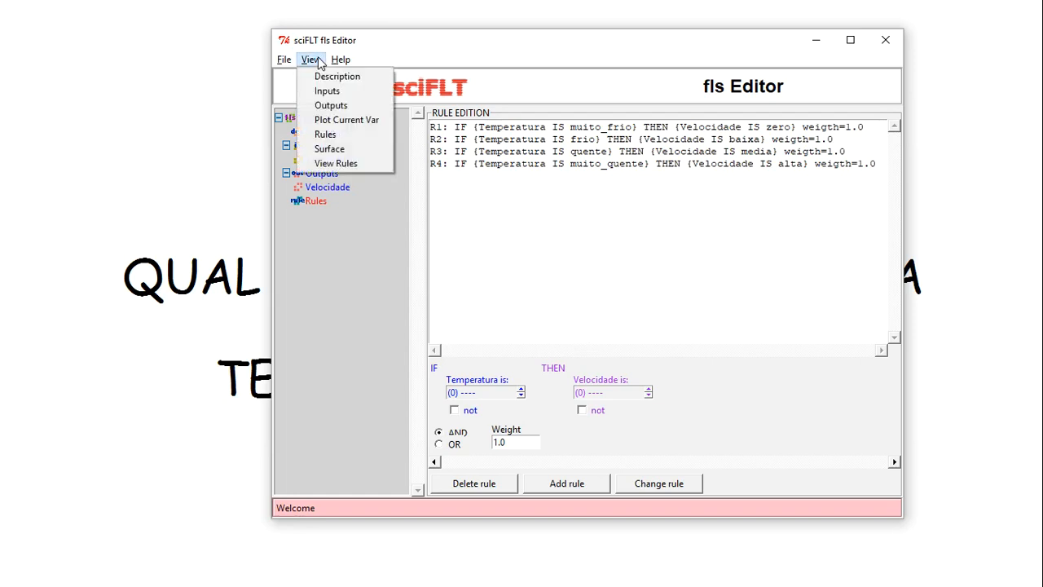
left_click(345, 163)
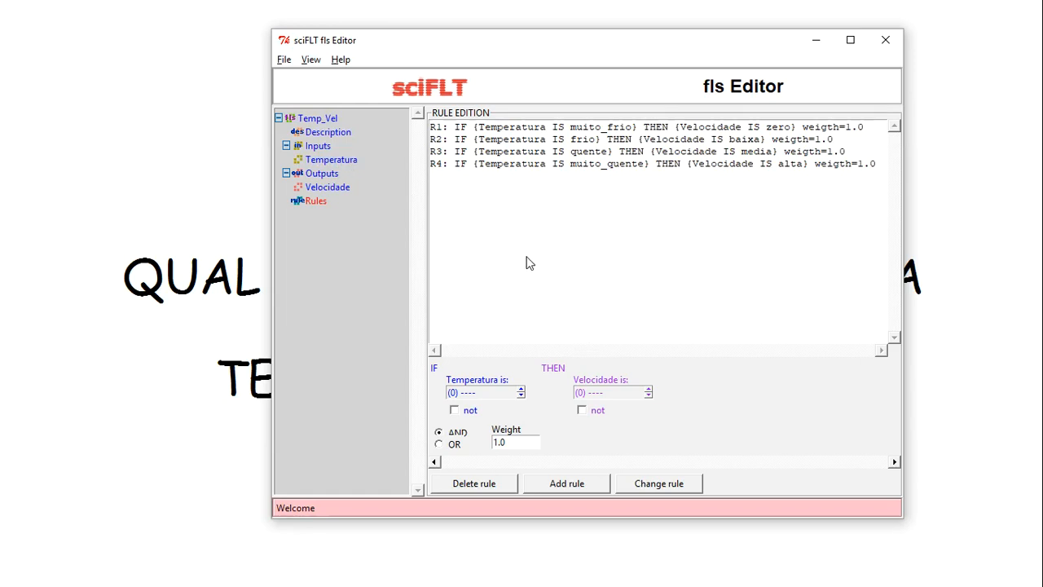
left_click(314, 61)
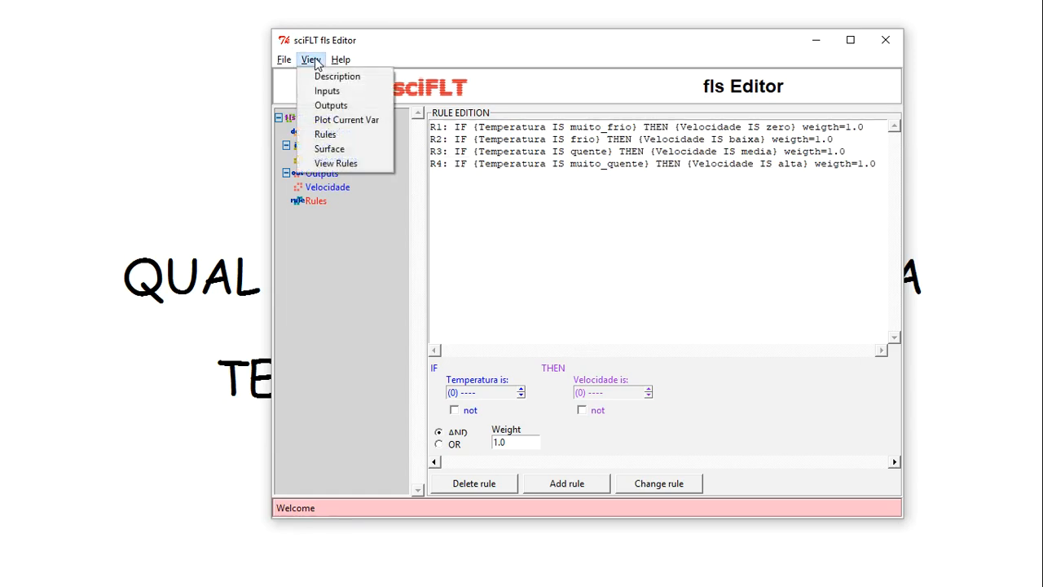
left_click(348, 134)
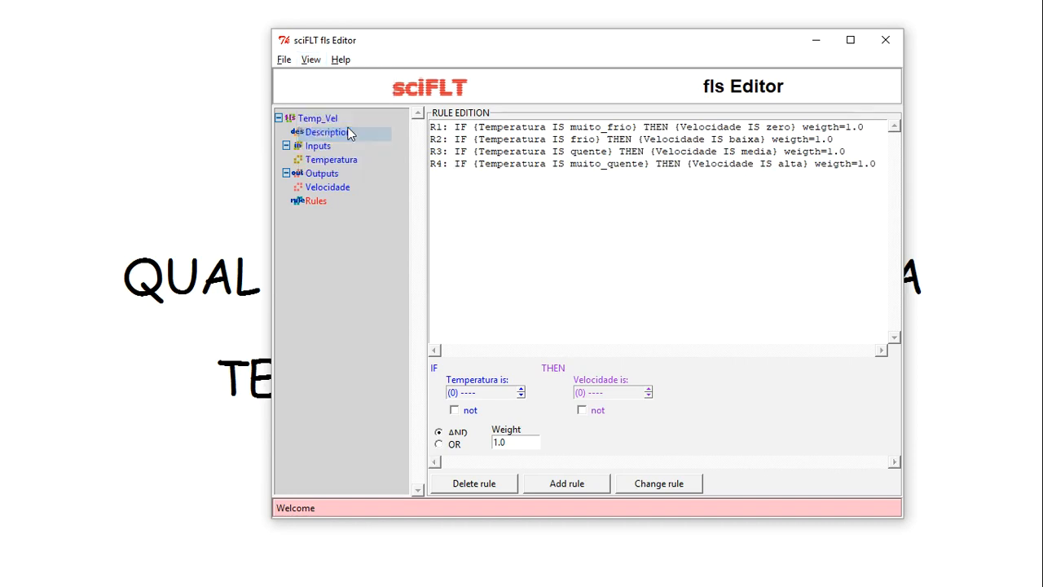
left_click(311, 60)
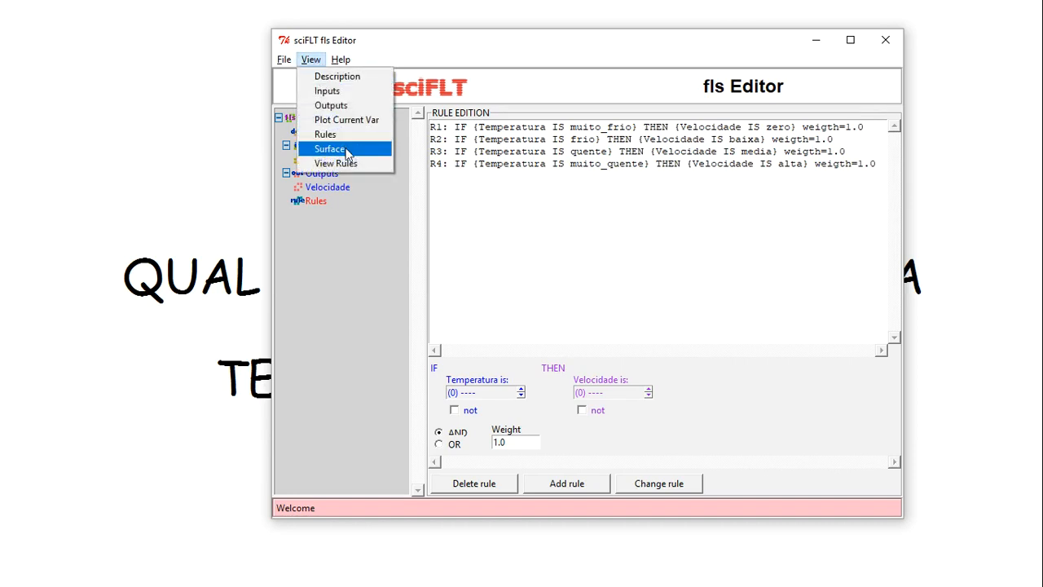
left_click(352, 164)
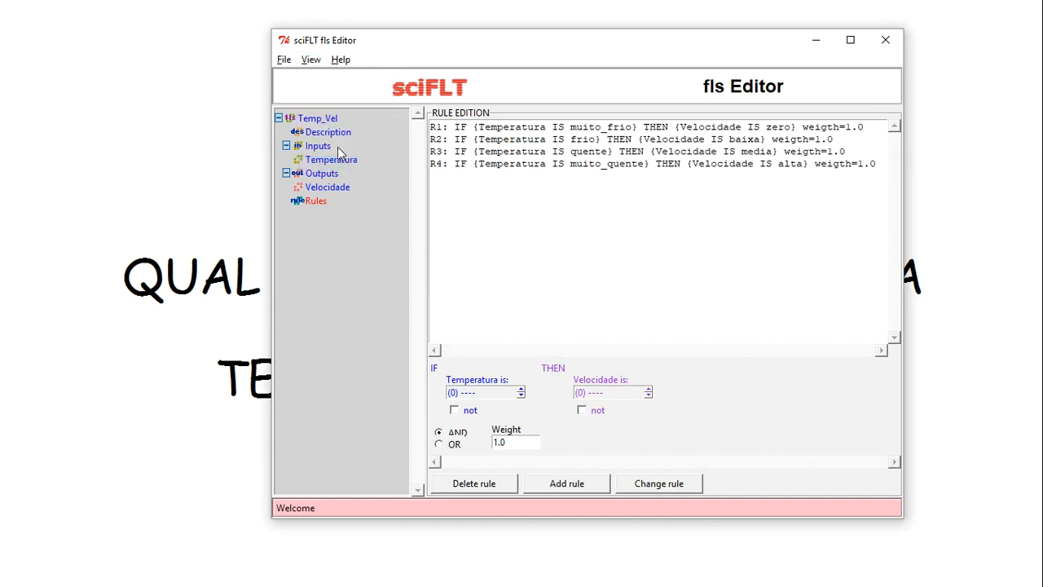
left_click(329, 146)
left_click(316, 62)
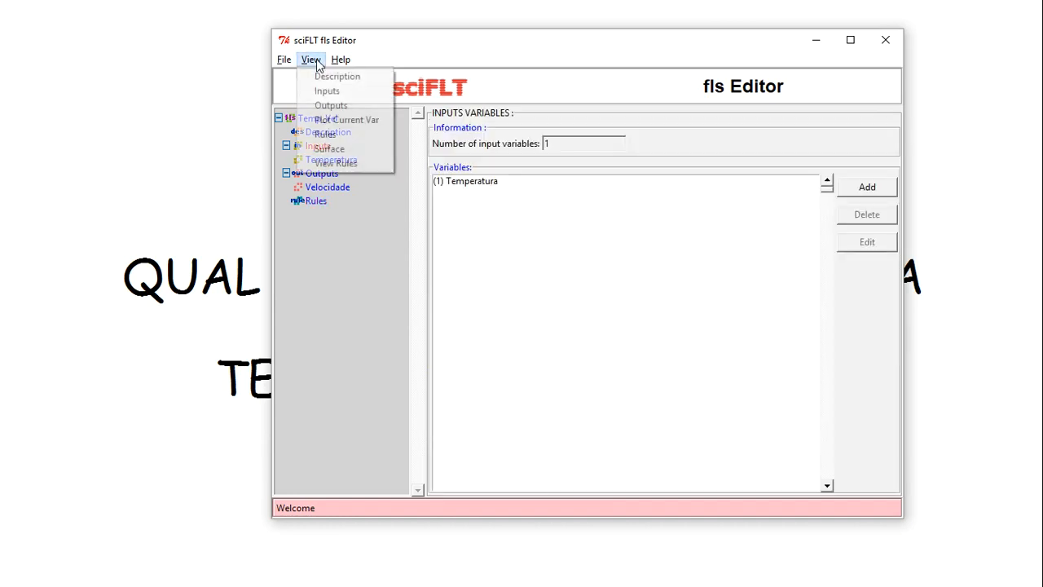
Try the Temperatura plot, the Surface page and the View Rules window, closing each plot
left_click(325, 120)
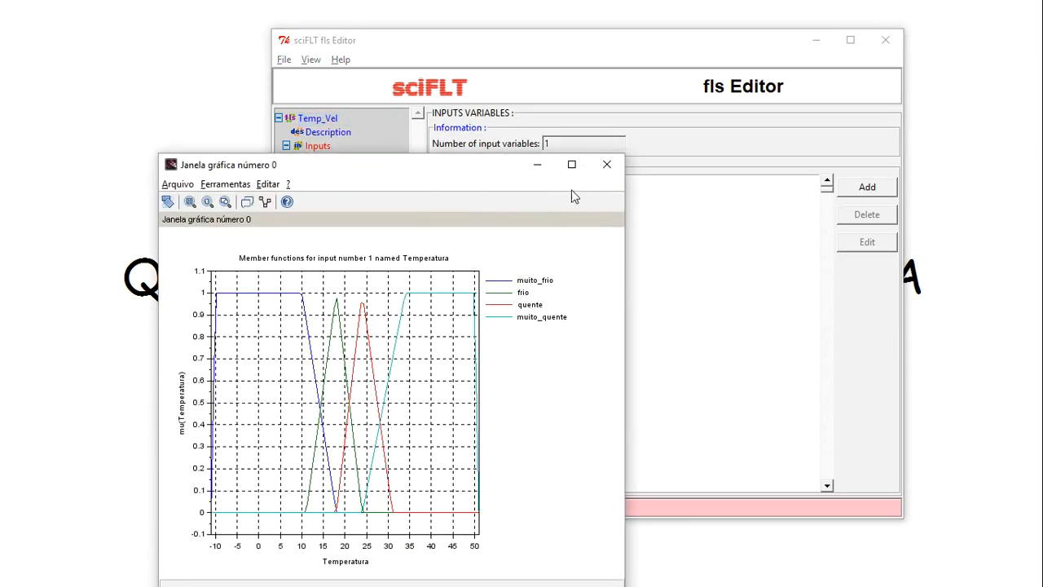
left_click(607, 165)
left_click(316, 60)
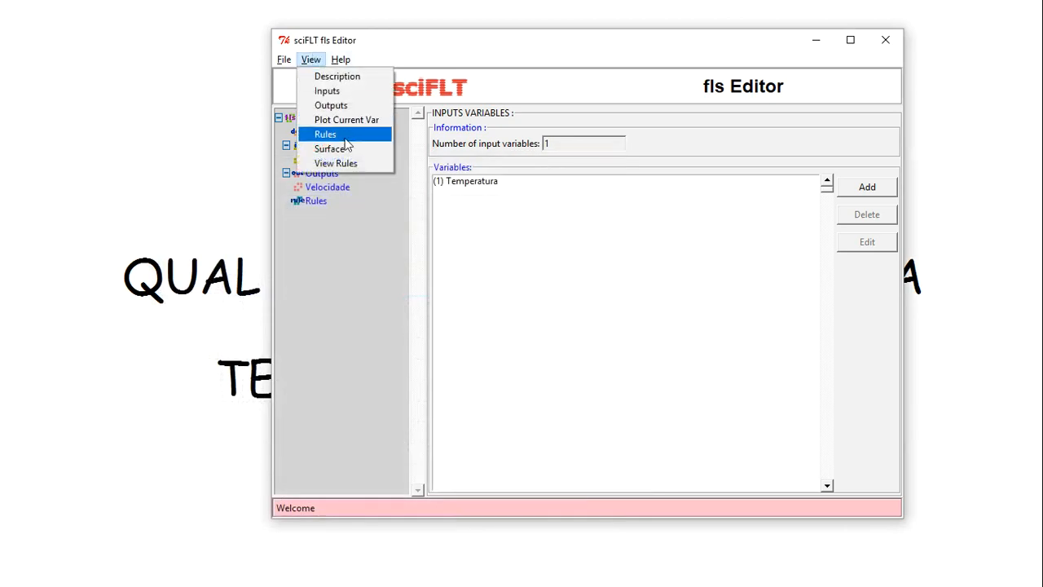
left_click(348, 152)
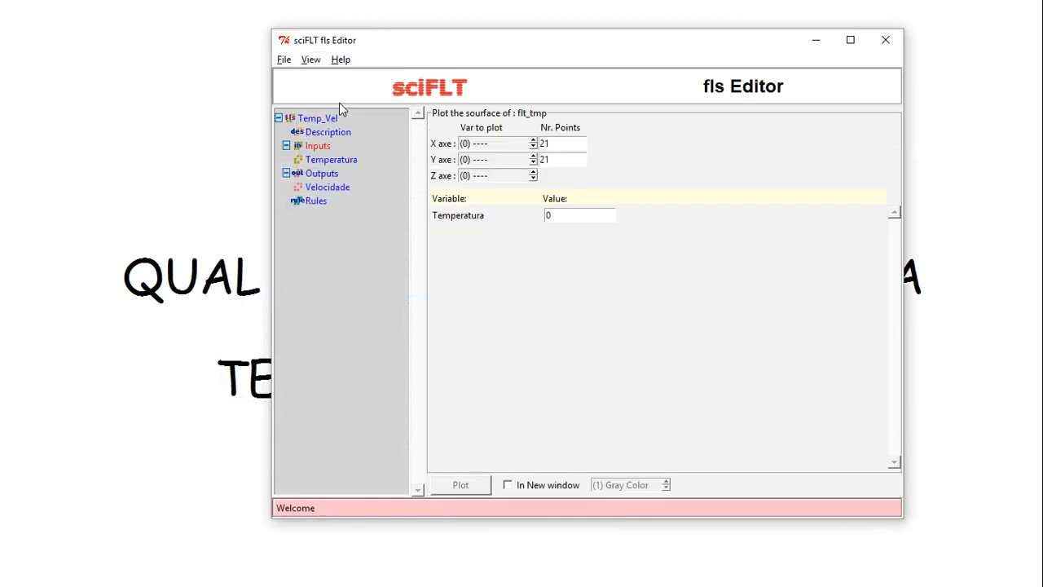
left_click(314, 62)
left_click(325, 170)
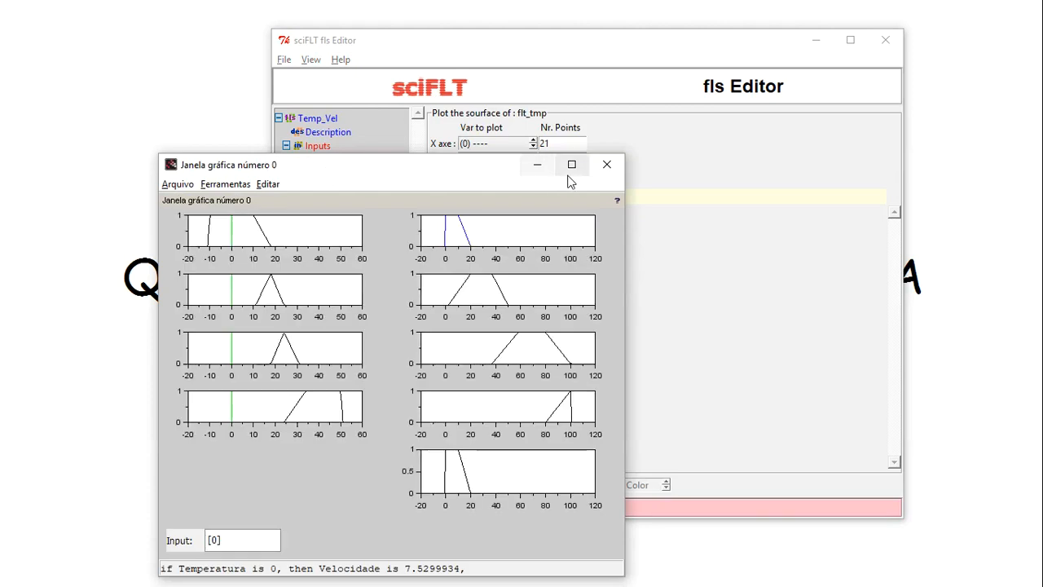
left_click(607, 165)
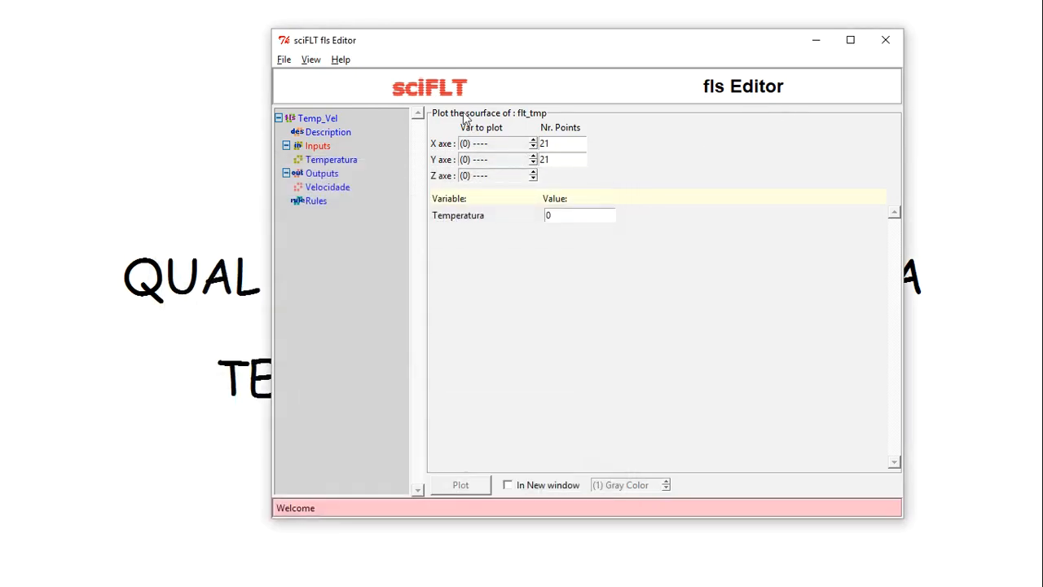
Plot the current variable, close the plot, and show the R1–R4 rule list
left_click(310, 59)
left_click(342, 122)
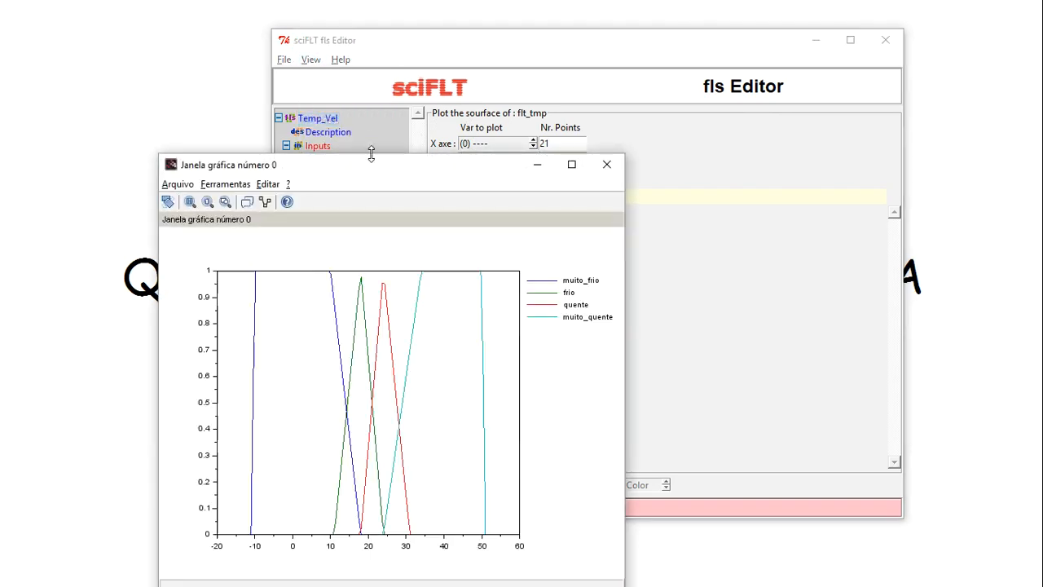
left_click(606, 166)
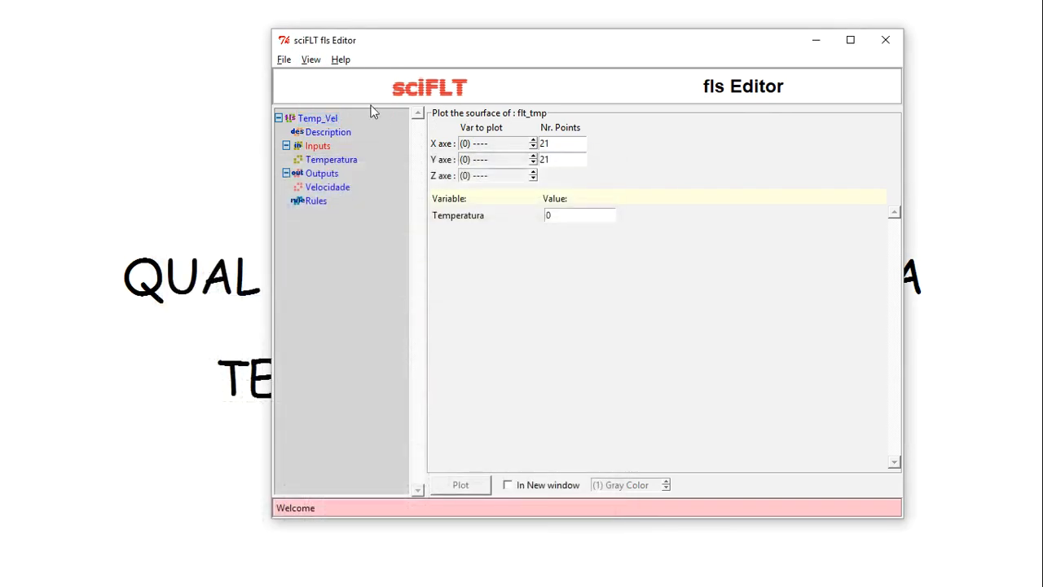
left_click(310, 62)
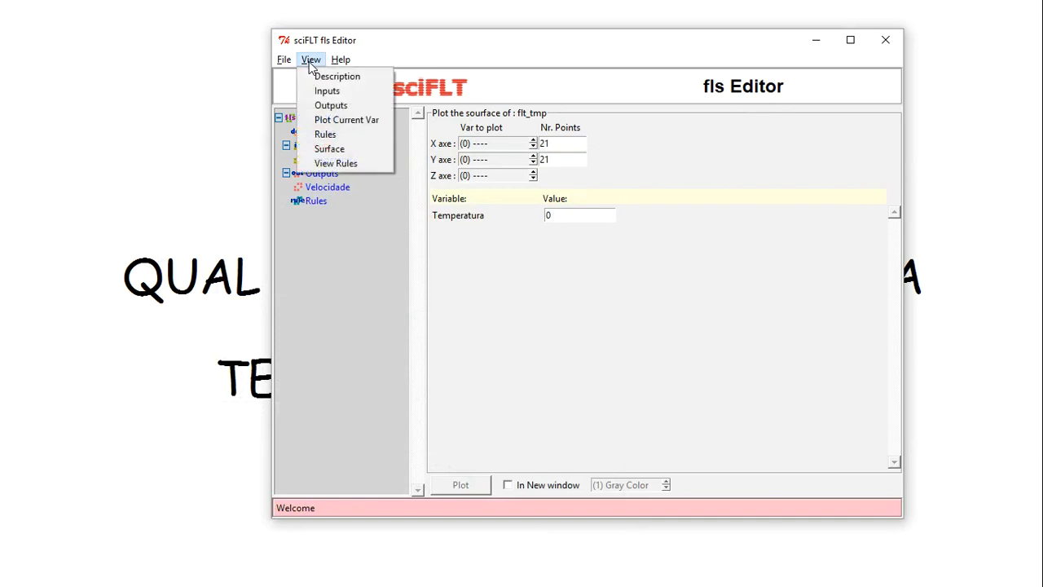
left_click(344, 164)
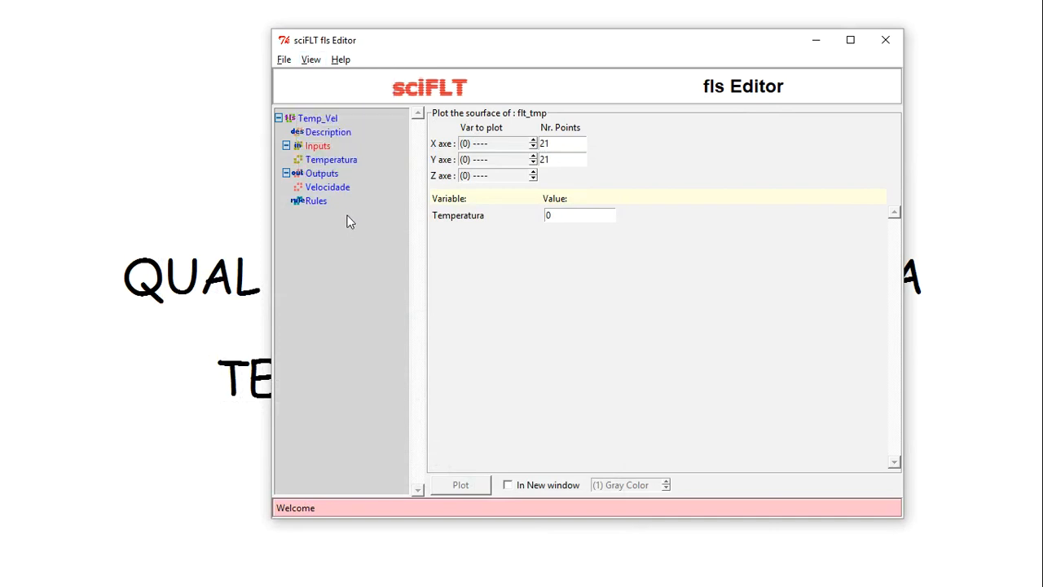
left_click(320, 200)
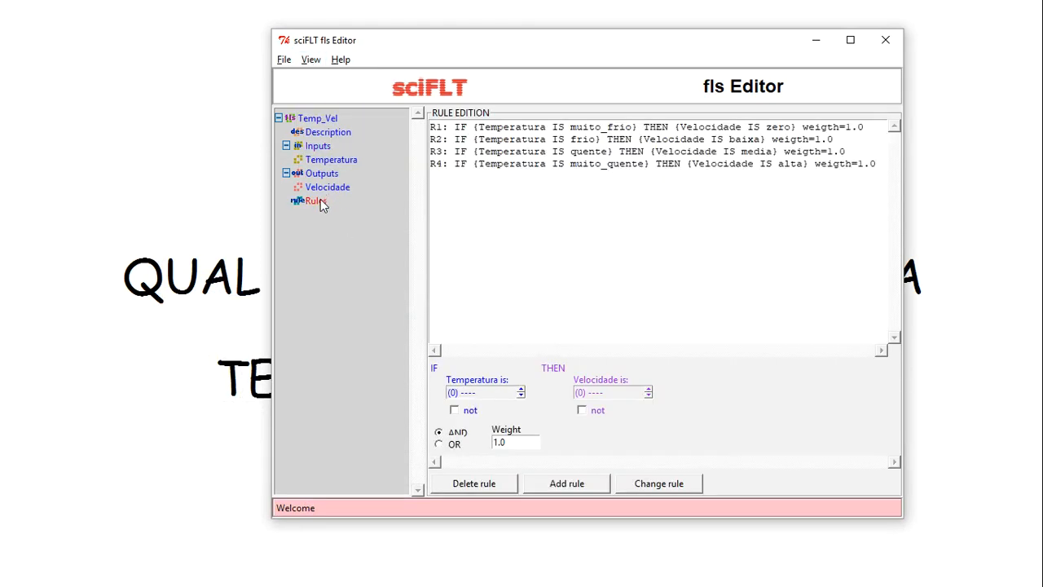
Switch between the Description and Rules pages via the View menu
left_click(310, 59)
left_click(332, 164)
left_click(325, 133)
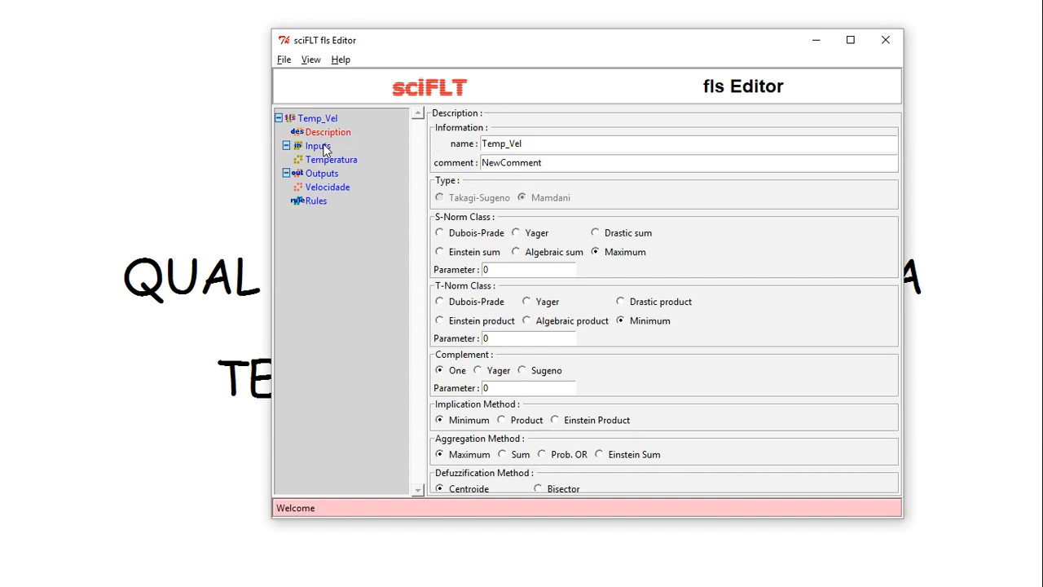
left_click(310, 61)
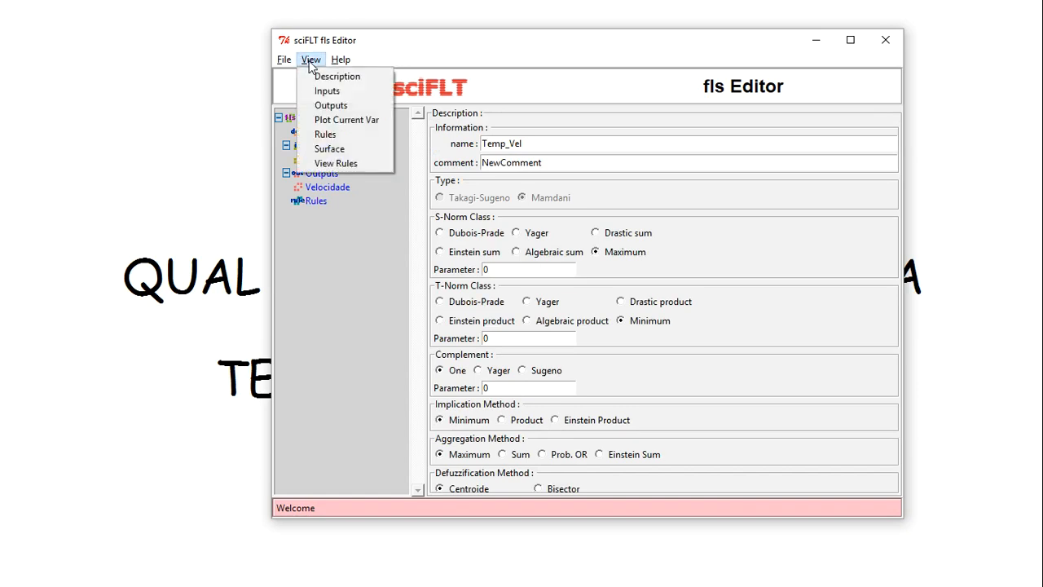
left_click(343, 136)
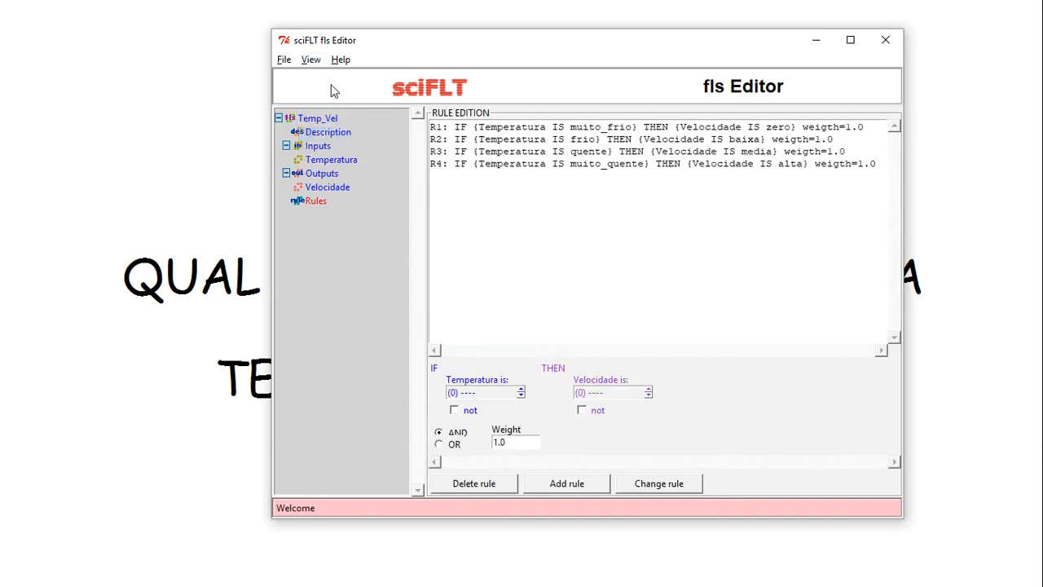
left_click(311, 60)
left_click(329, 164)
Show the Description and Surface pages, then return to the R1–R4 rule page
left_click(323, 137)
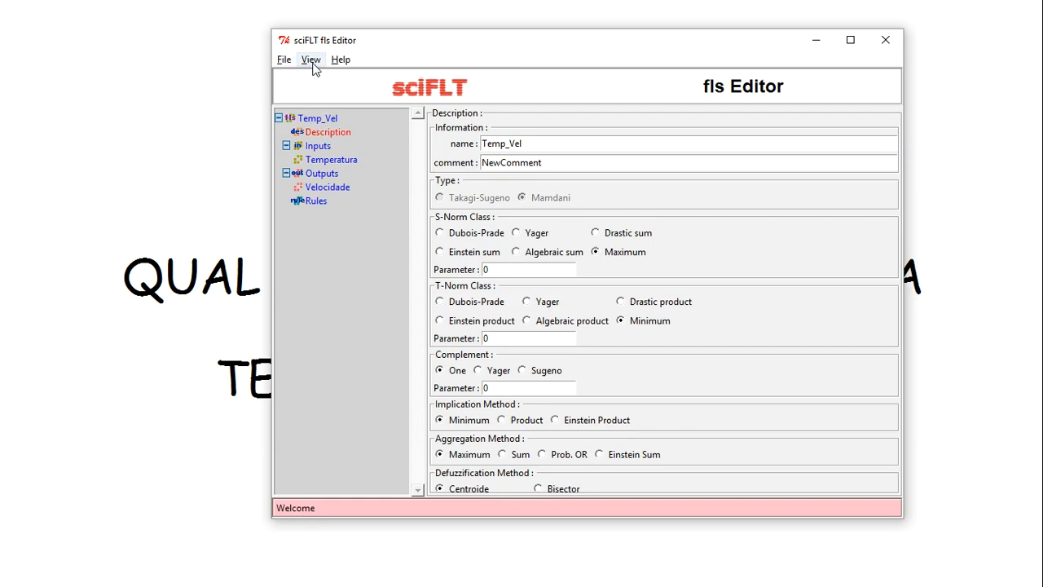
left_click(315, 64)
left_click(329, 149)
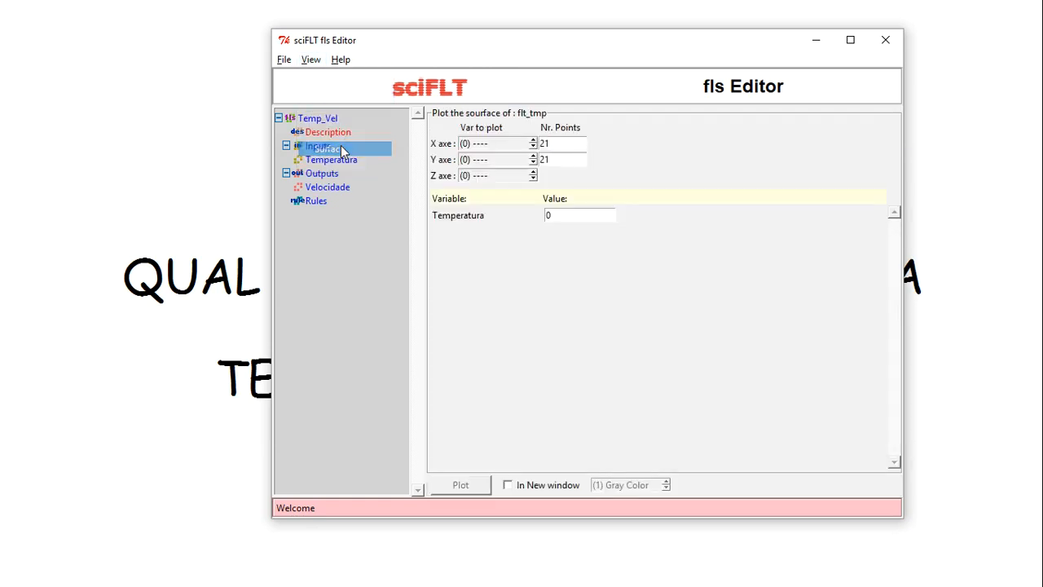
left_click(316, 63)
left_click(337, 165)
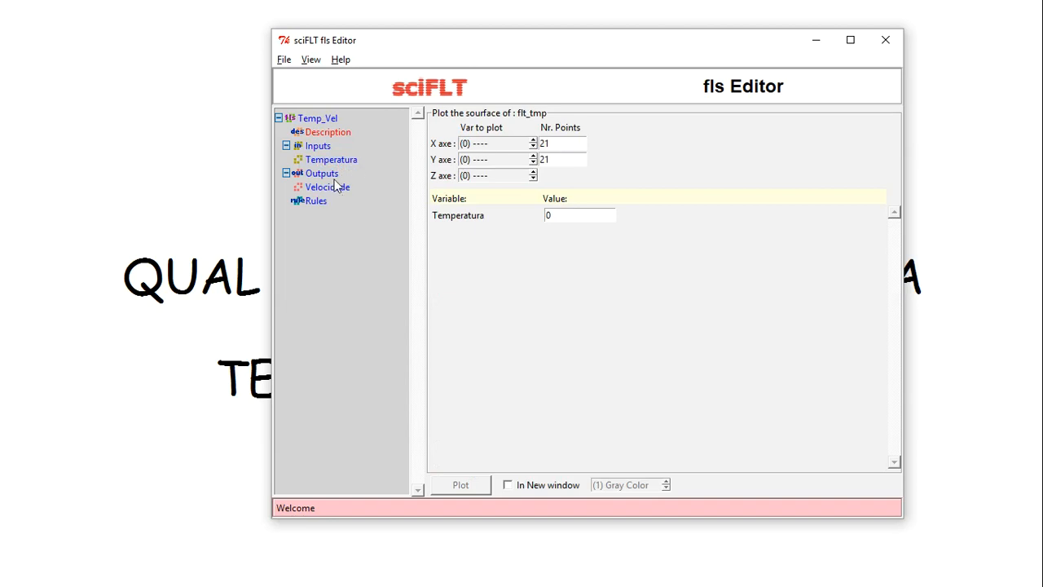
left_click(312, 60)
left_click(328, 134)
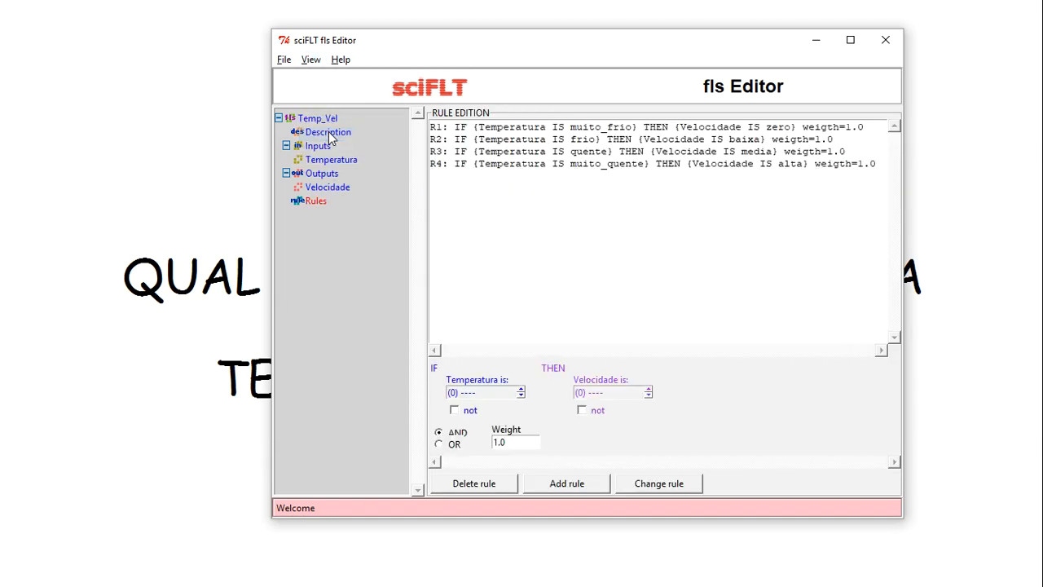
Plot Temperatura's four membership functions, muito_frio through muito_quente, over -10 to 50
left_click(311, 61)
left_click(310, 59)
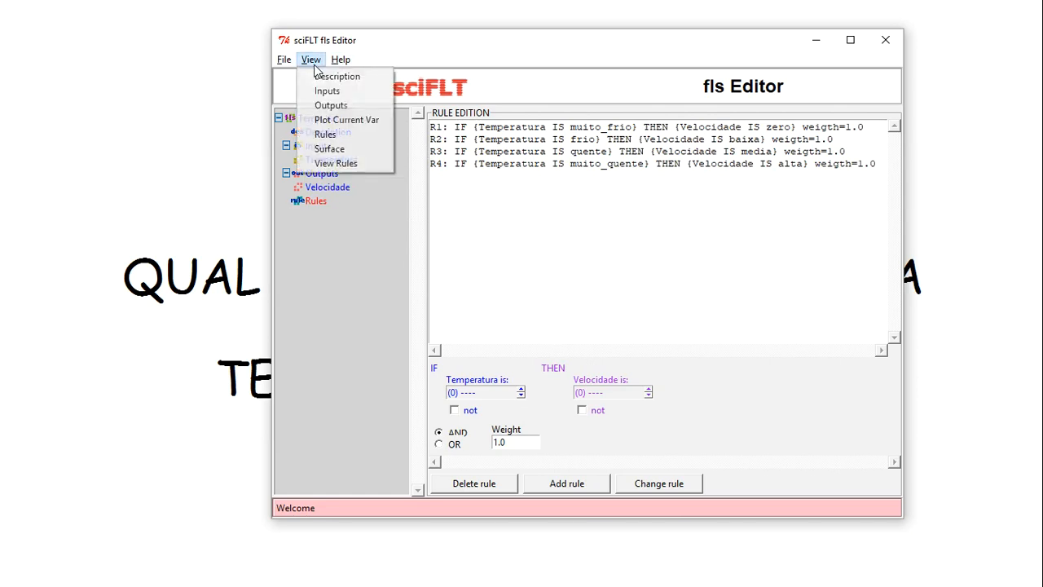
left_click(333, 119)
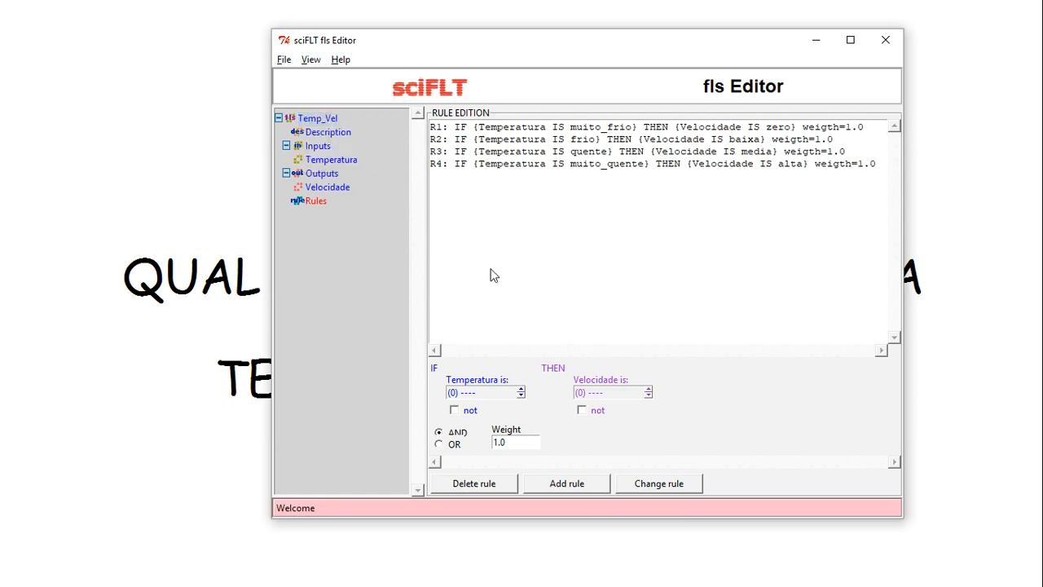
left_click(325, 148)
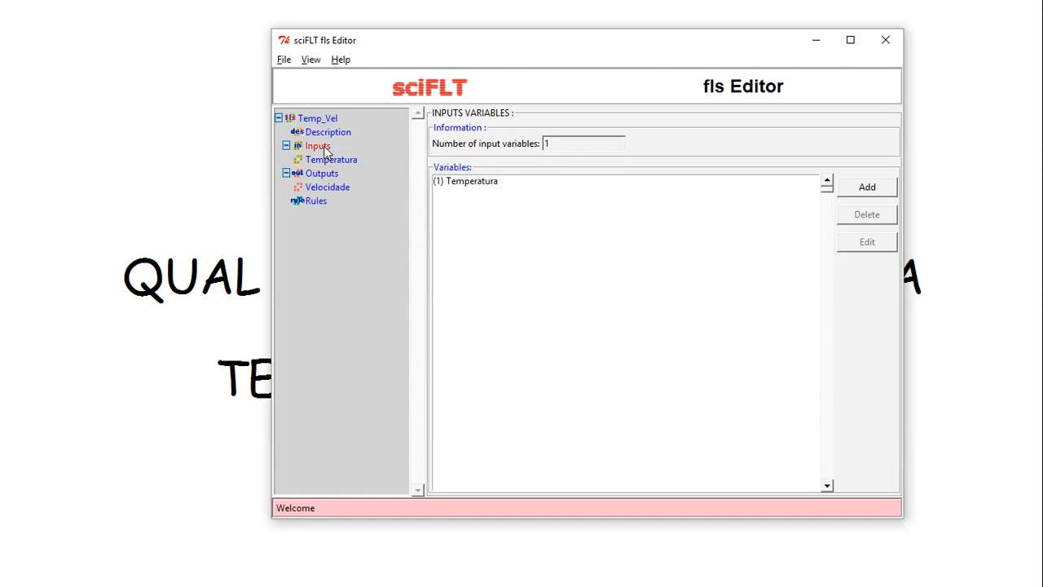
left_click(310, 60)
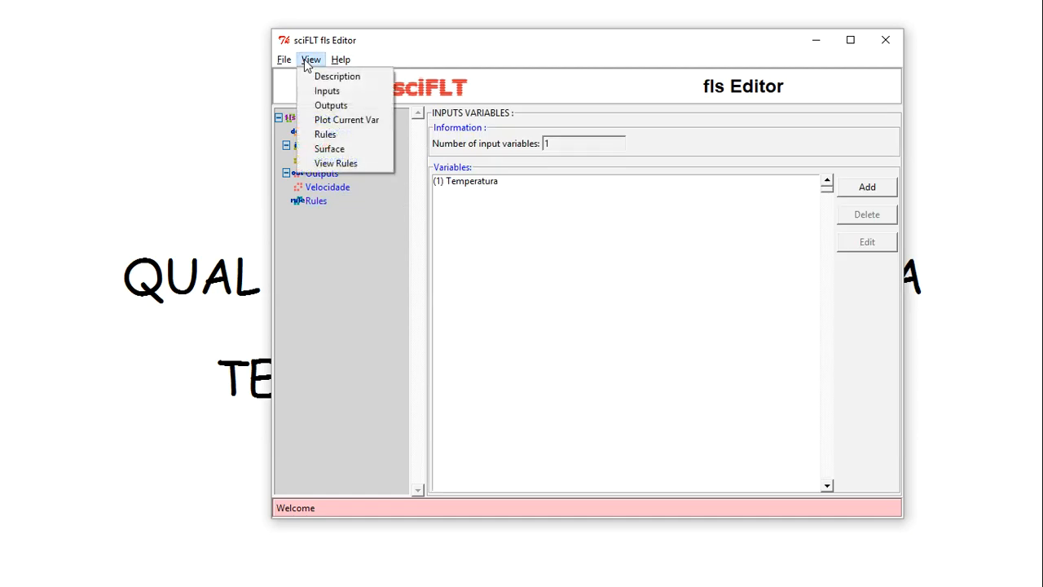
left_click(337, 121)
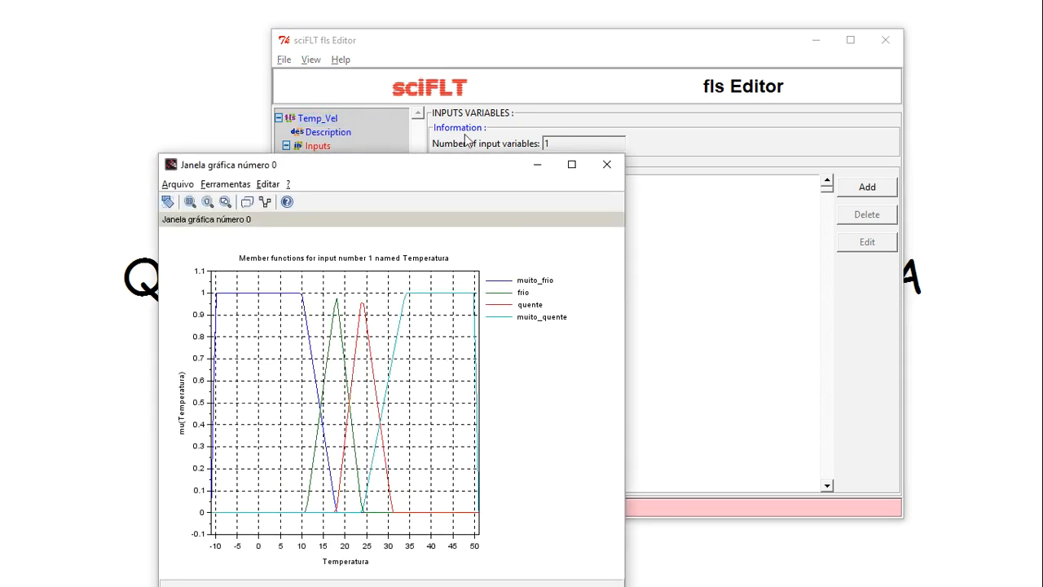
left_click(606, 164)
left_click(313, 59)
left_click(322, 149)
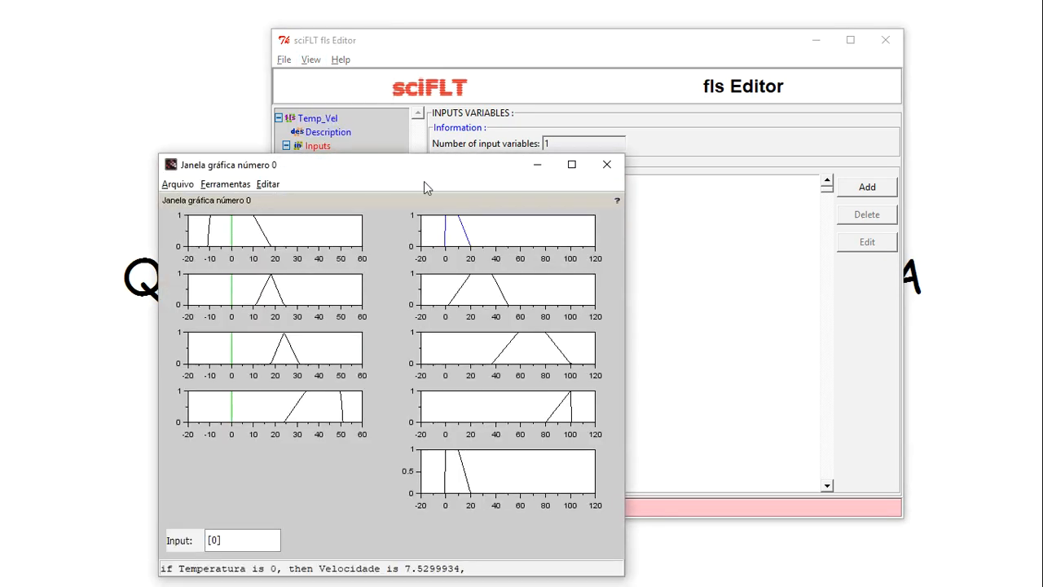
left_click(607, 165)
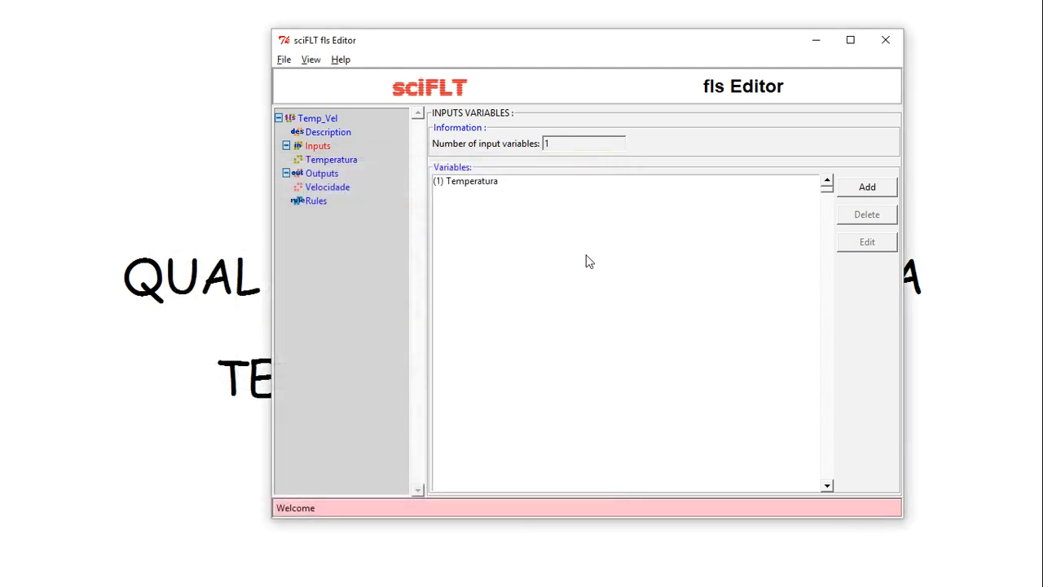
left_click(326, 162)
left_click(316, 201)
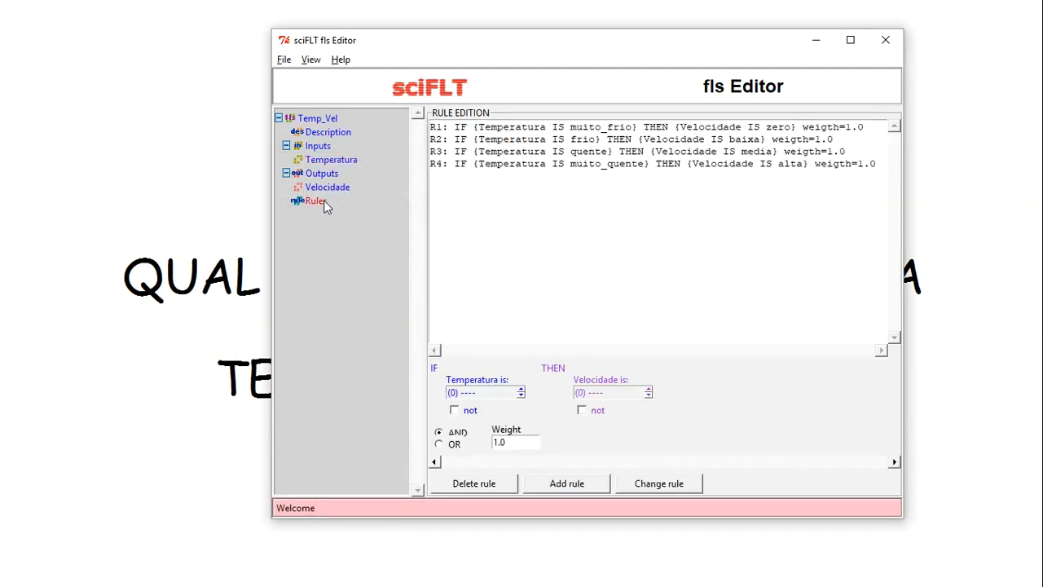
left_click(312, 60)
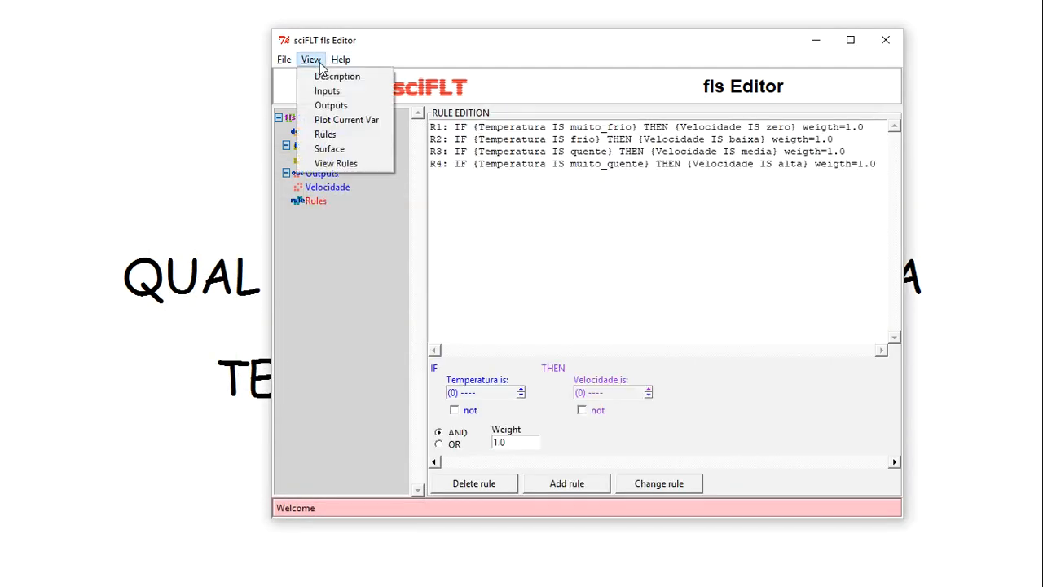
left_click(332, 121)
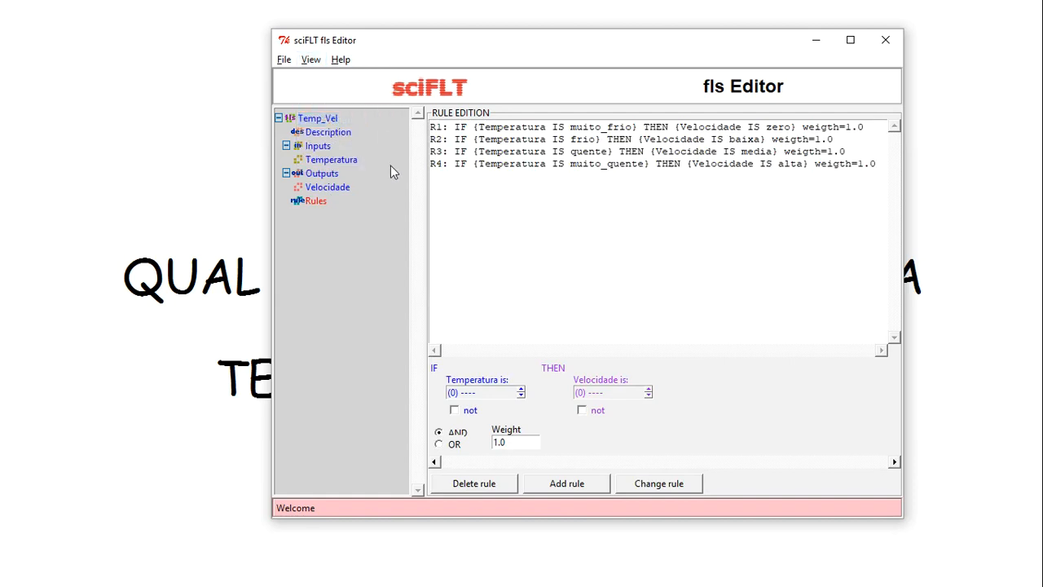
left_click(310, 59)
left_click(325, 163)
Review Temp_Vel's output and input variables, its system information and the four rules
double_click(291, 178)
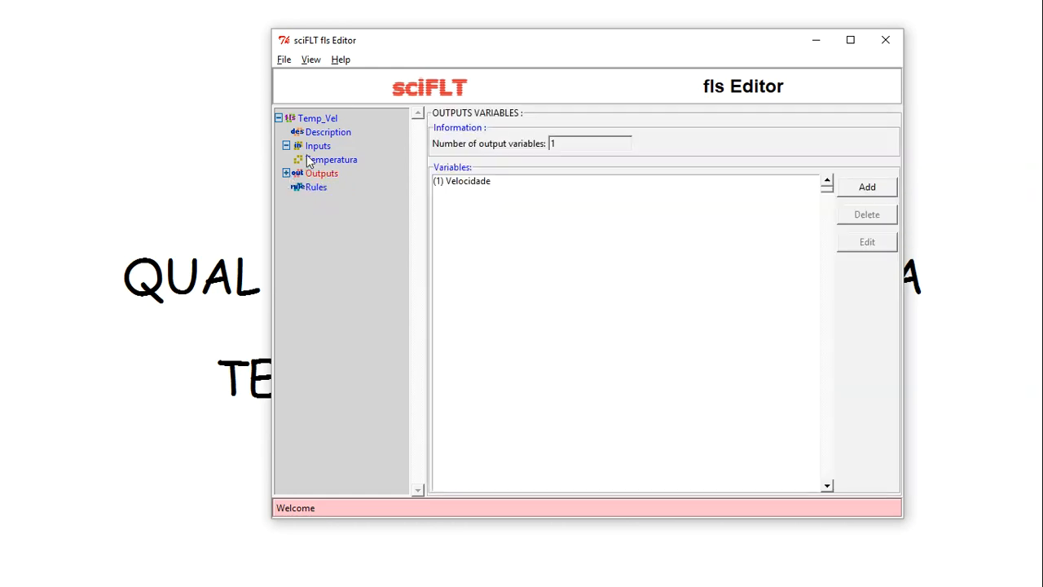
double_click(297, 148)
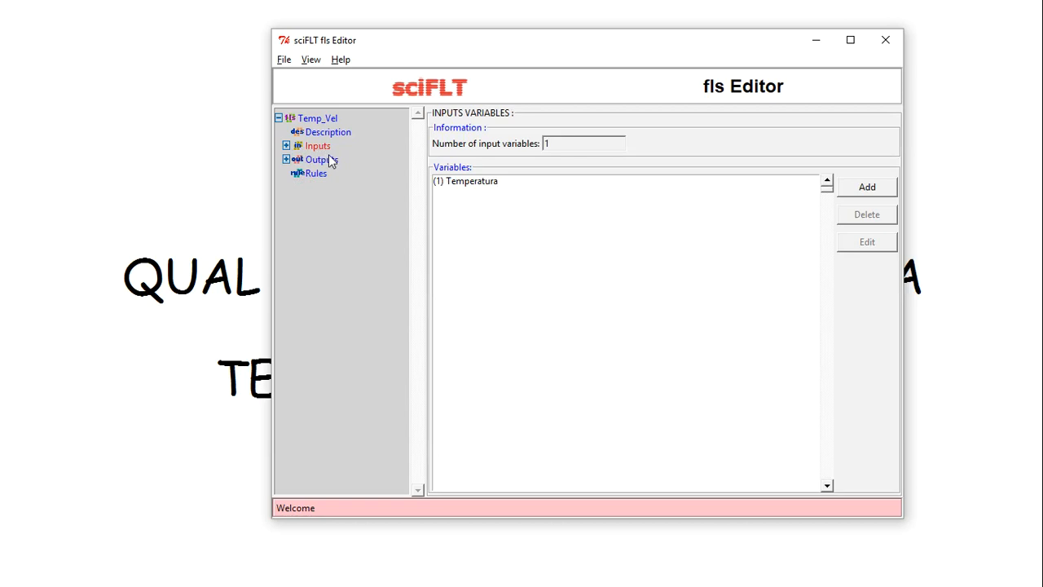
left_click(325, 161)
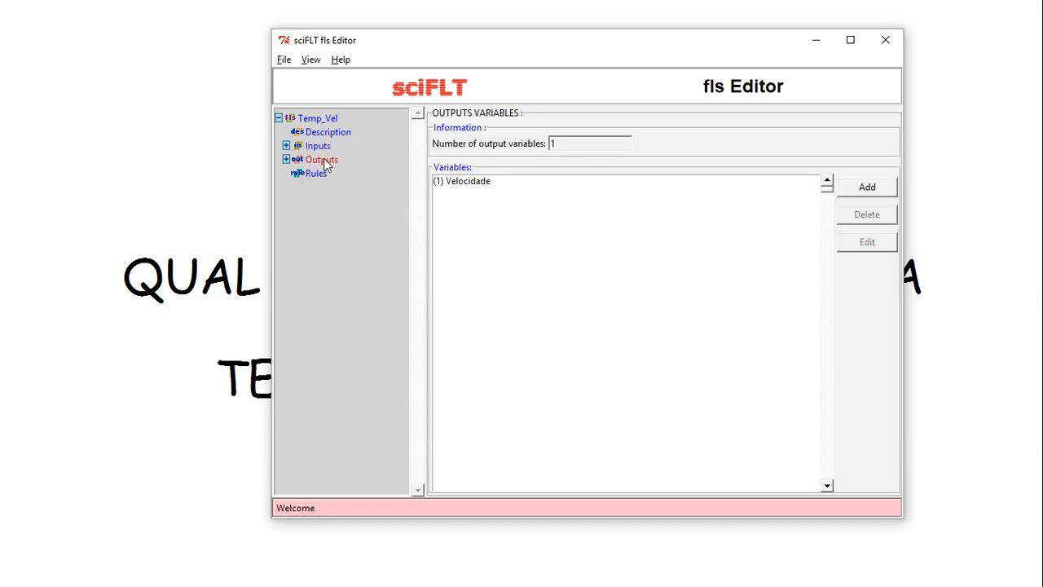
left_click(323, 148)
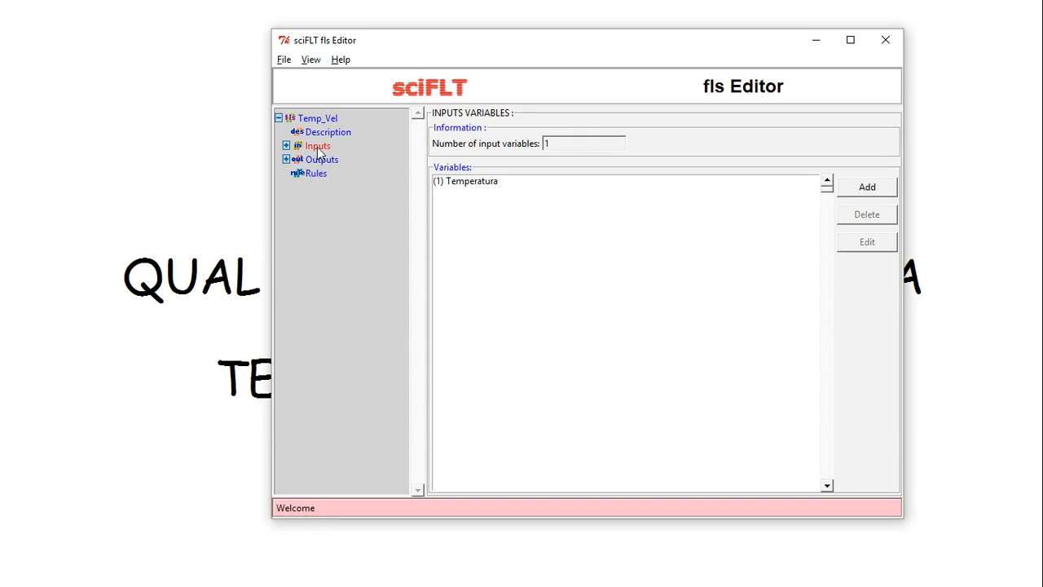
left_click(311, 119)
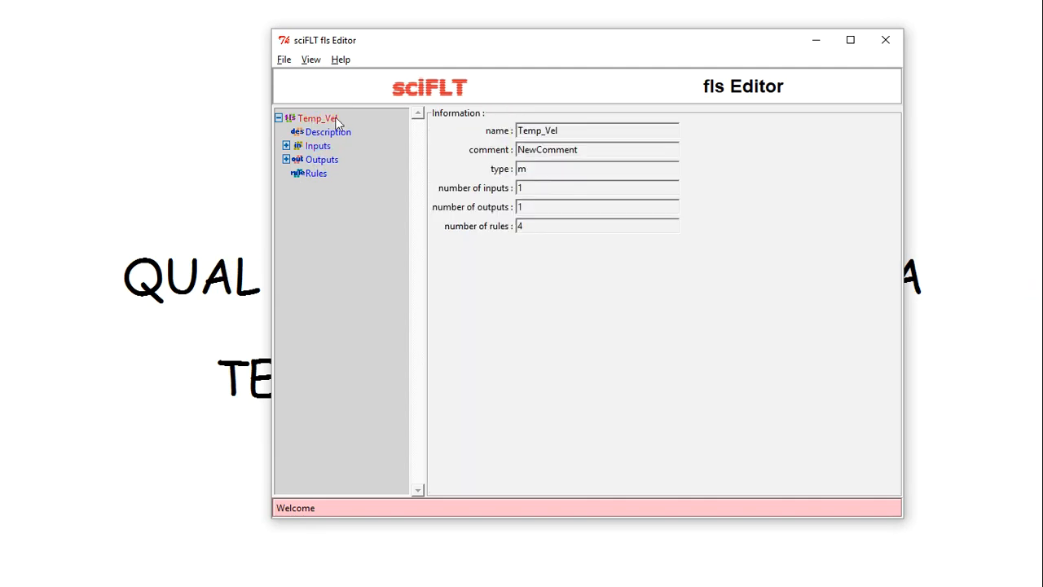
left_click(311, 61)
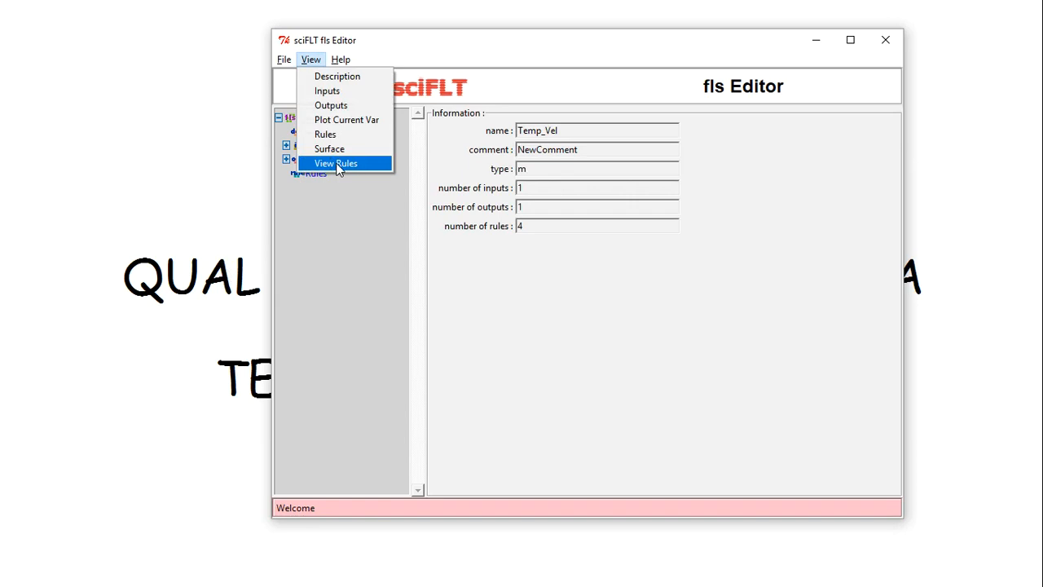
left_click(338, 121)
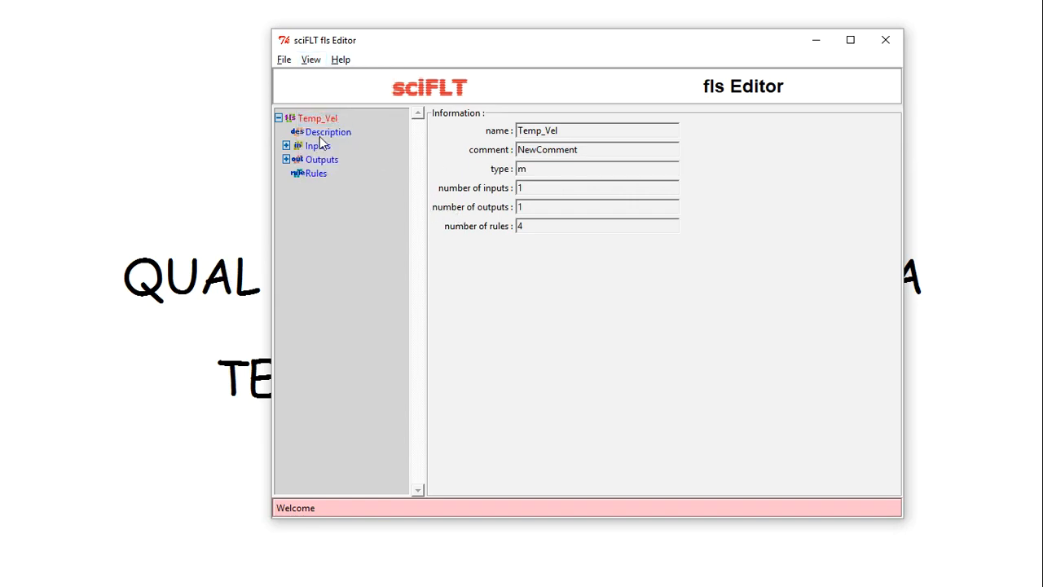
left_click(318, 142)
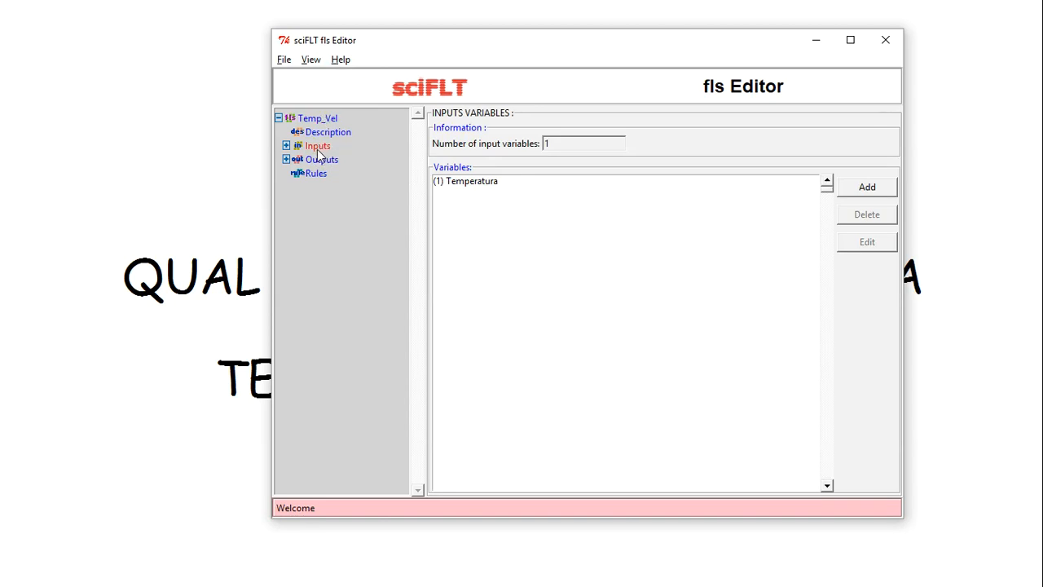
left_click(316, 173)
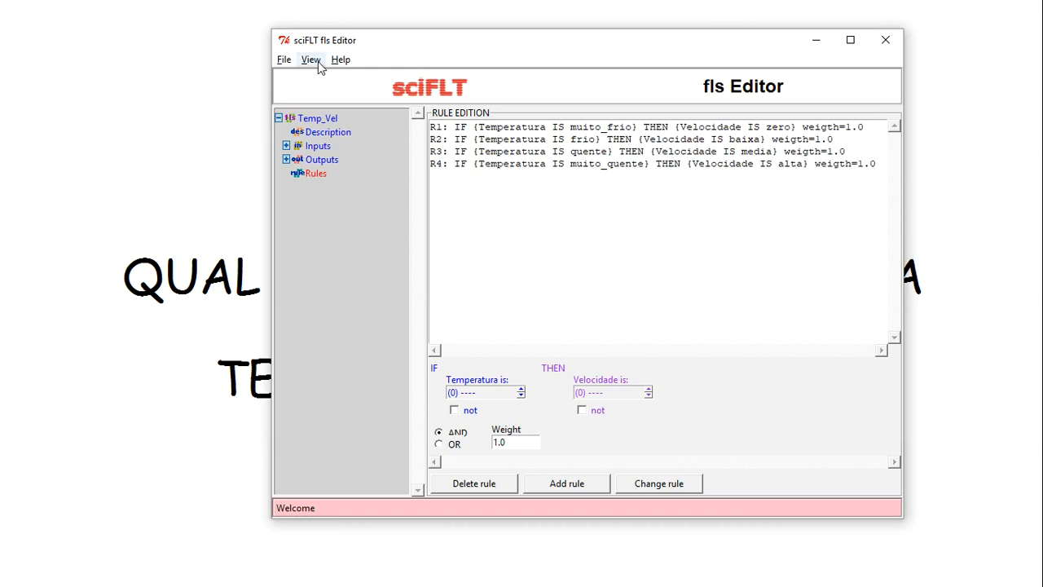
Go back to the inputs page and open the rule-evaluation plots, close them, then reopen them
left_click(327, 166)
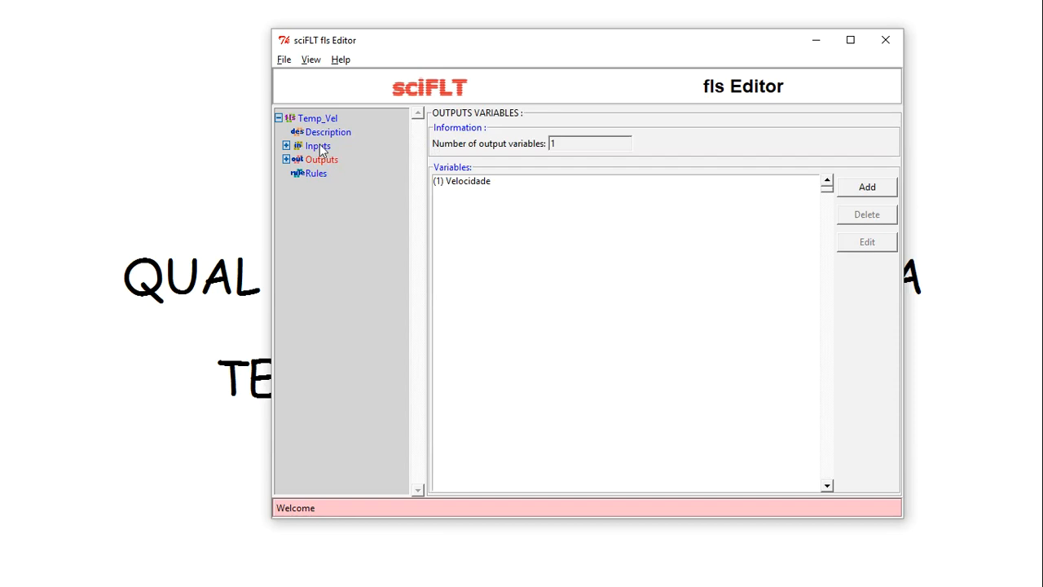
left_click(319, 179)
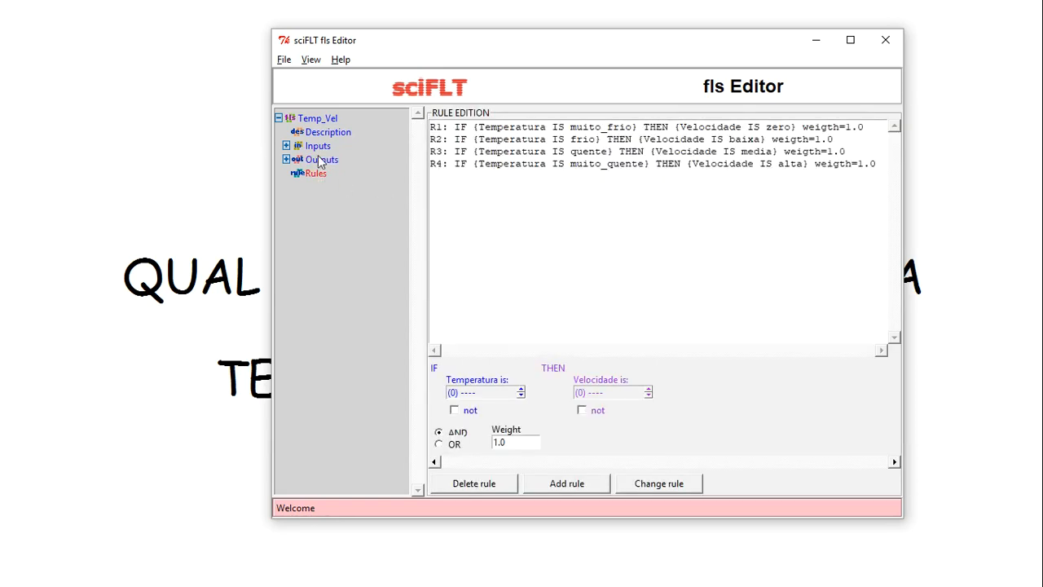
left_click(321, 149)
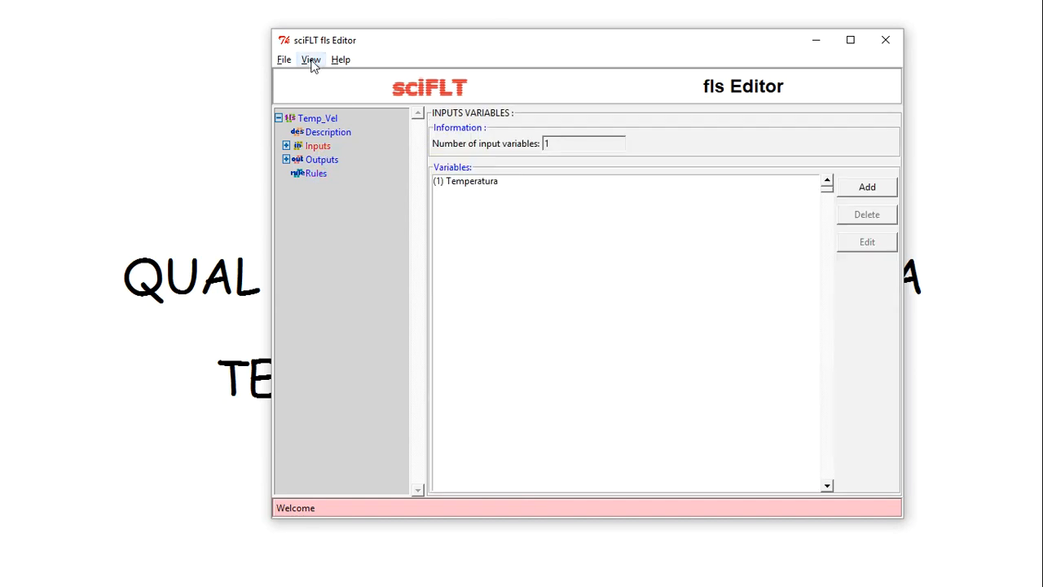
left_click(311, 60)
left_click(341, 164)
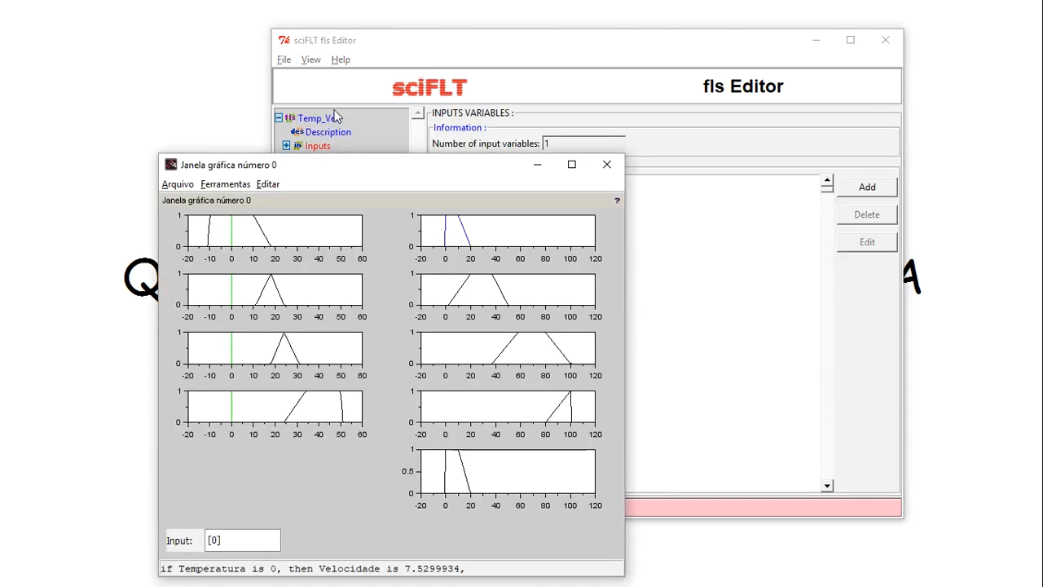
left_click(606, 163)
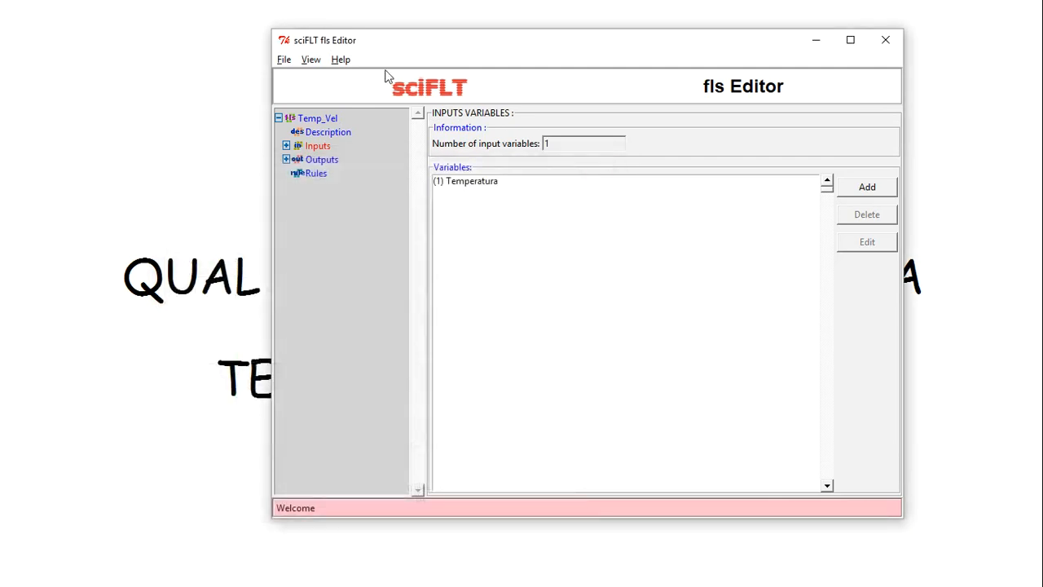
left_click(312, 60)
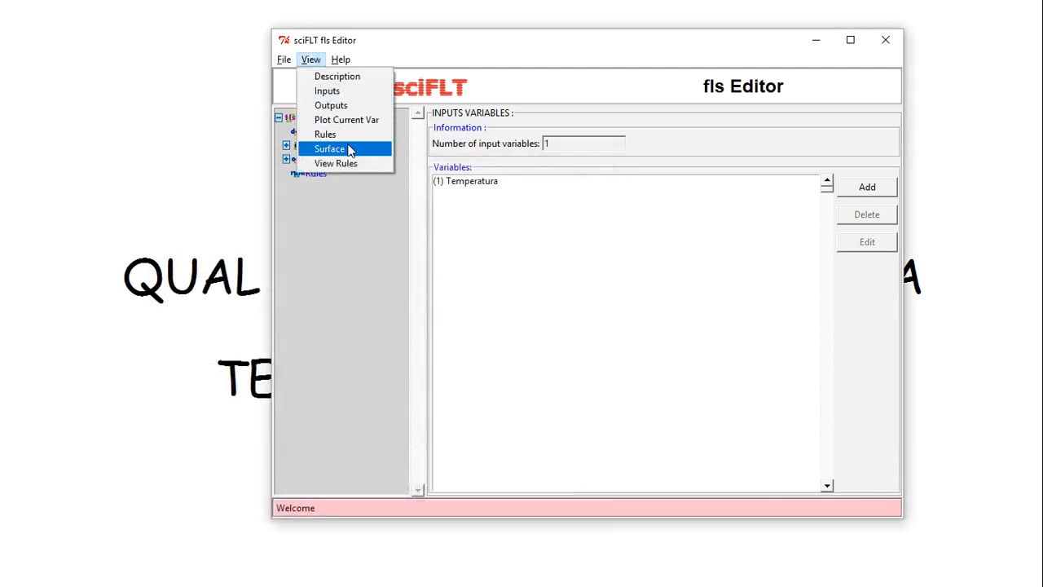
left_click(358, 171)
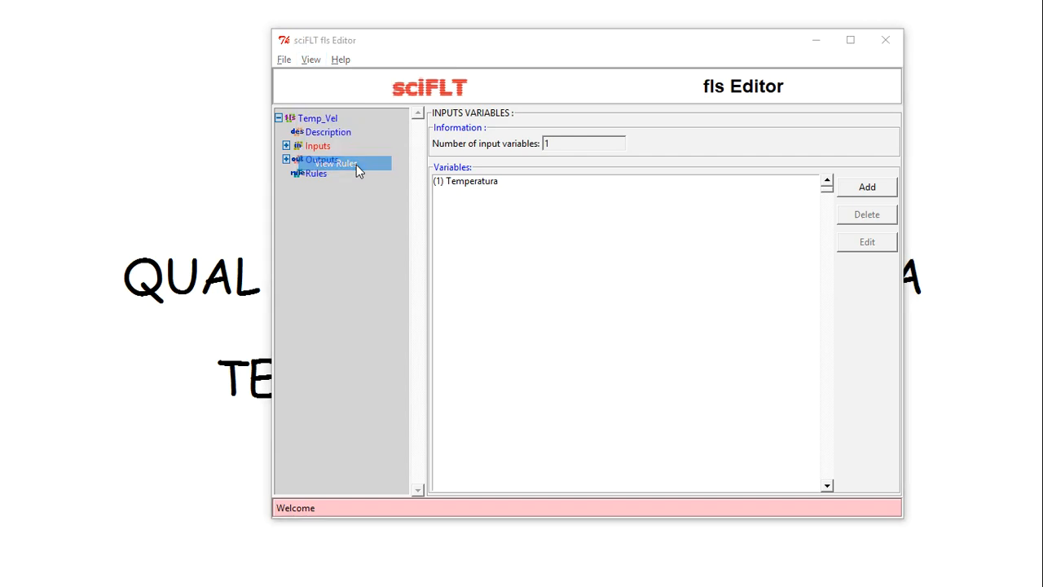
Move and maximize the rule-evaluation window, showing Temperatura 0 gives Velocidade 7.5299934
left_click_drag(419, 170, 583, 82)
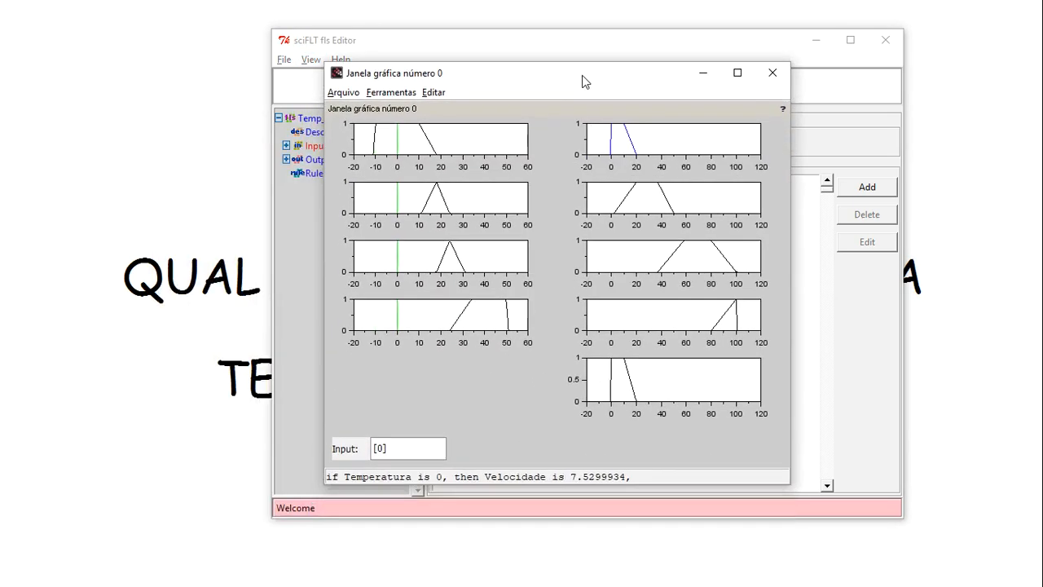
left_click(737, 73)
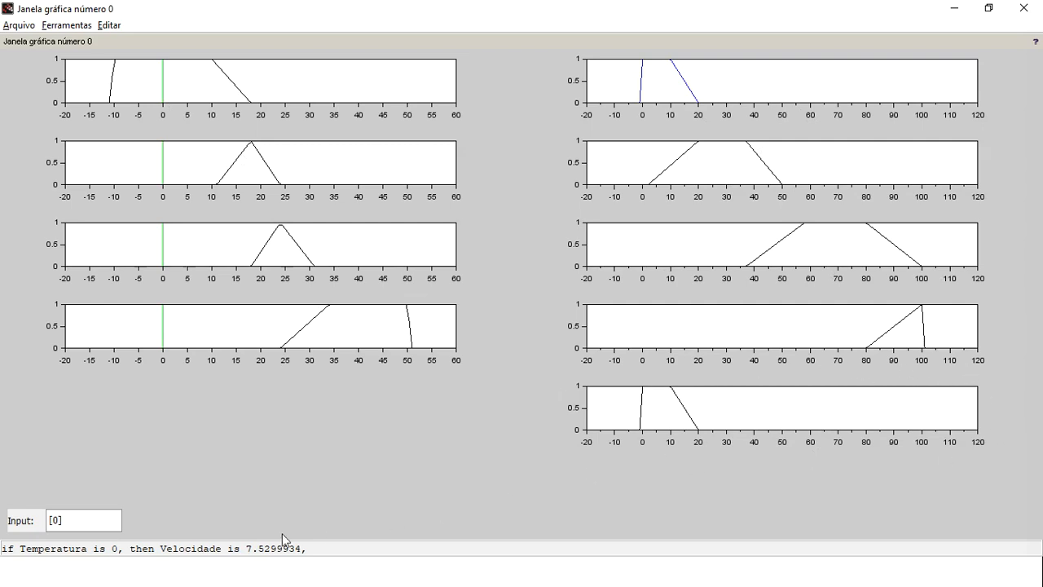
left_click(36, 522)
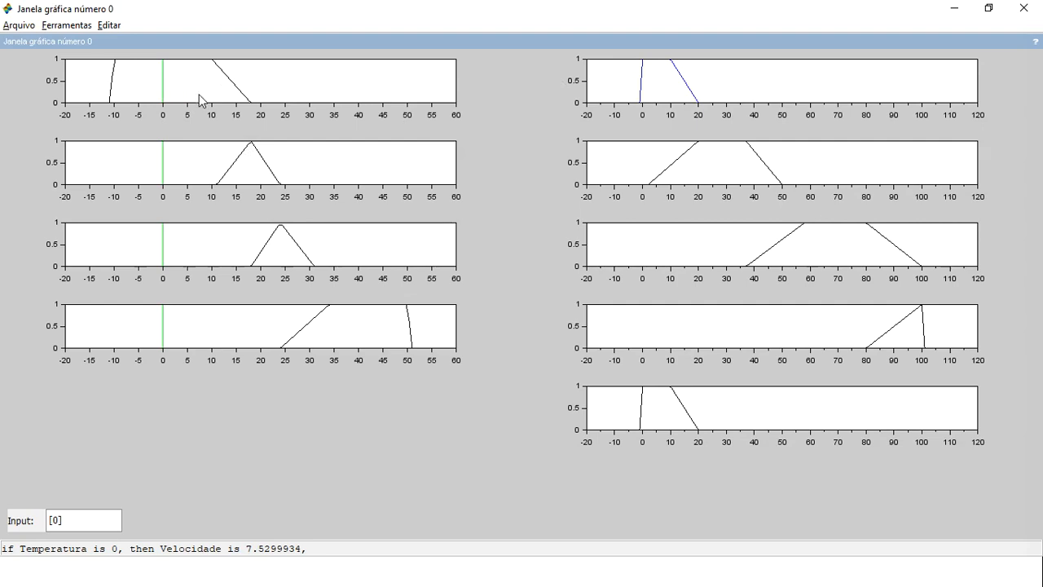
Page through the fuzzy-set slides, ending on Velocidade's zero, baixa, média and alta sets
key("alt+Tab")
key("alt+Tab")
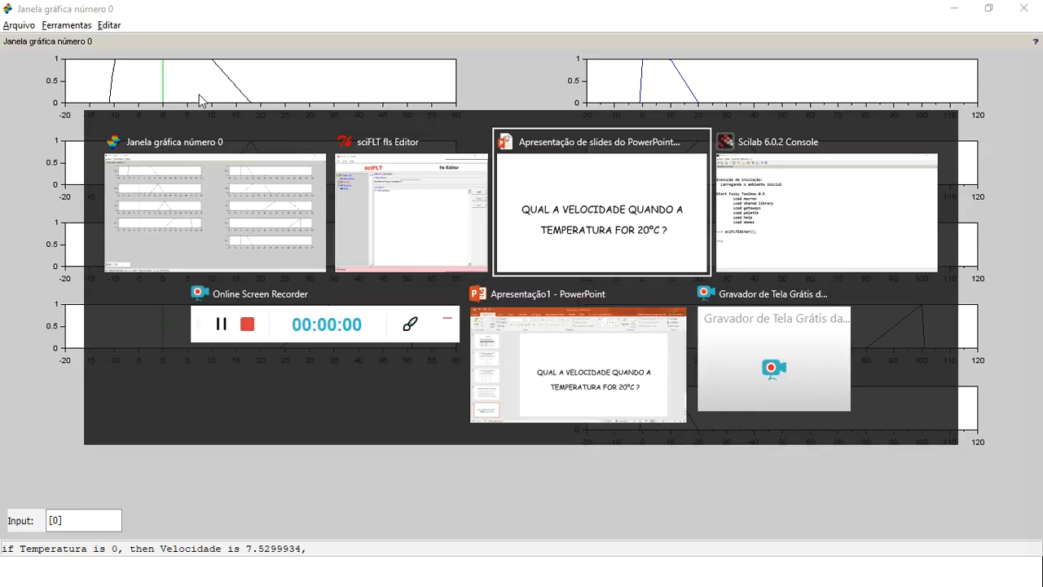
left_click(317, 160)
scroll(395, 232, "up", 1)
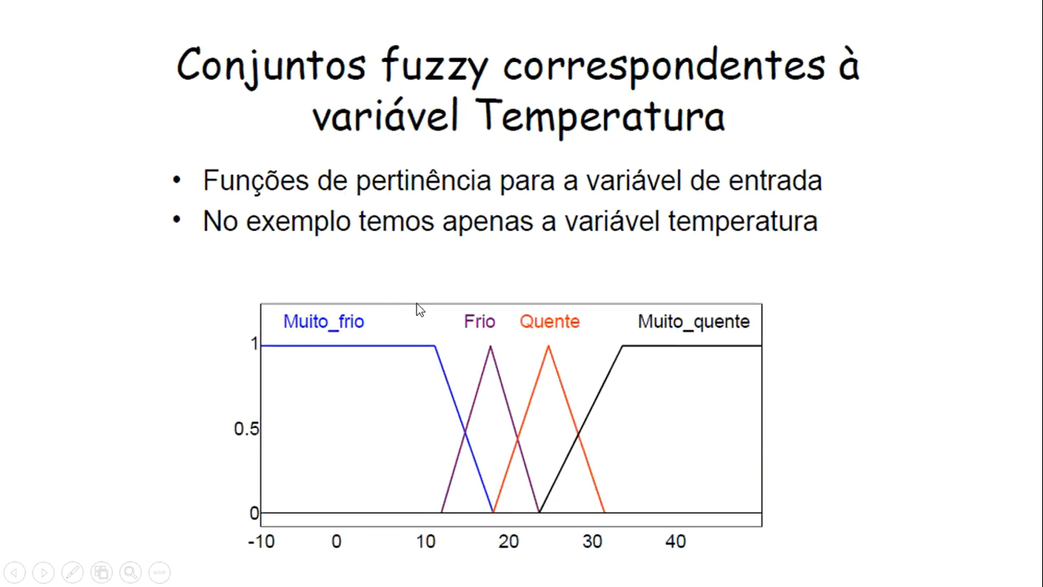
scroll(404, 369, "down", 2)
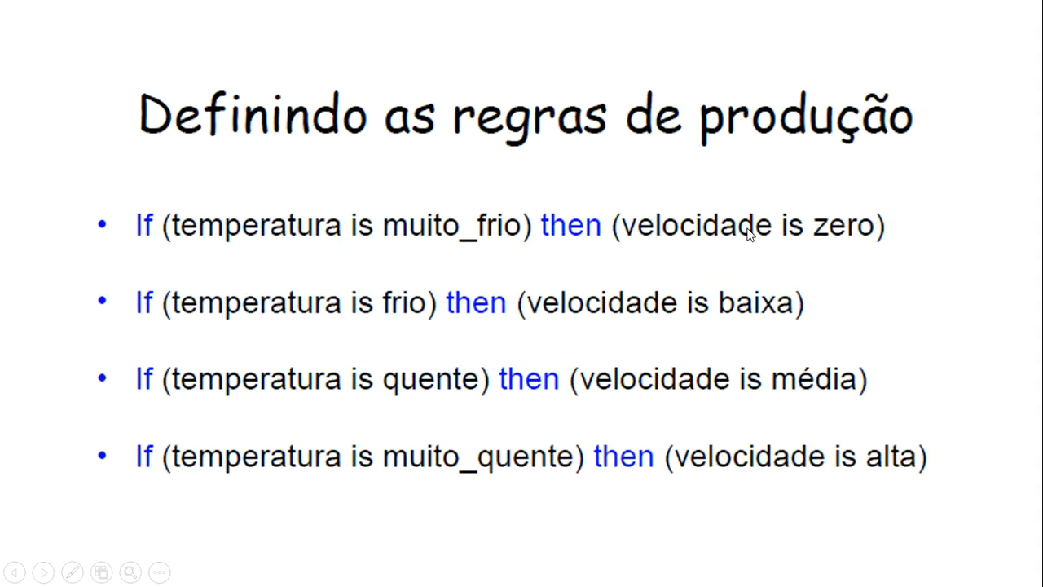
scroll(615, 263, "up", 1)
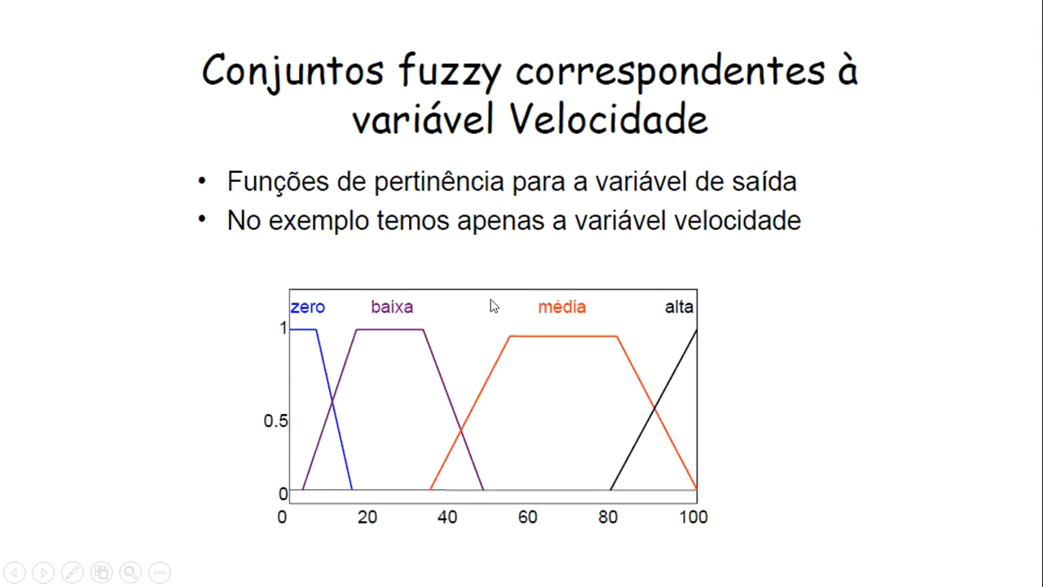
scroll(492, 306, "up", 1)
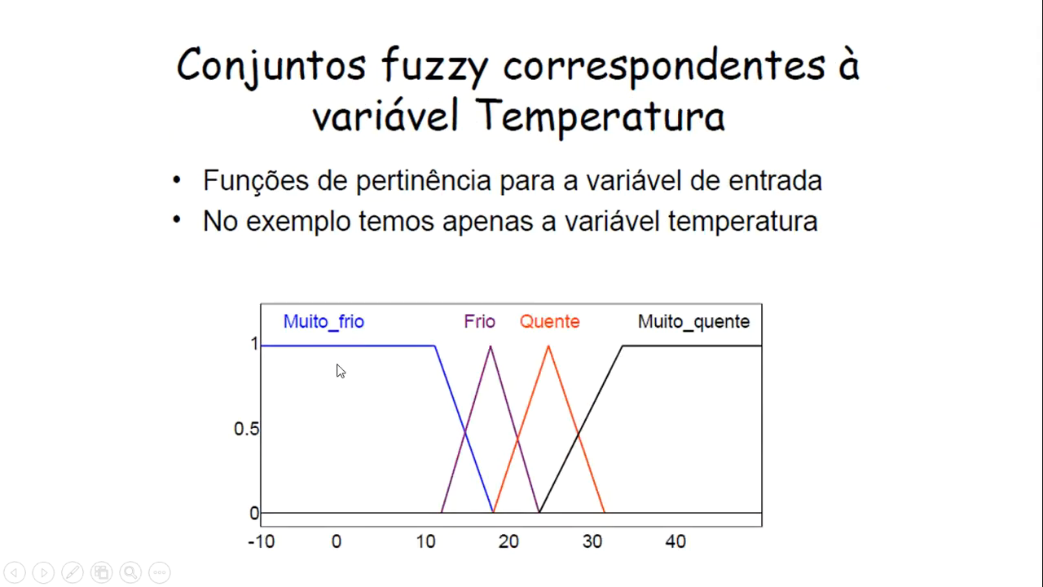